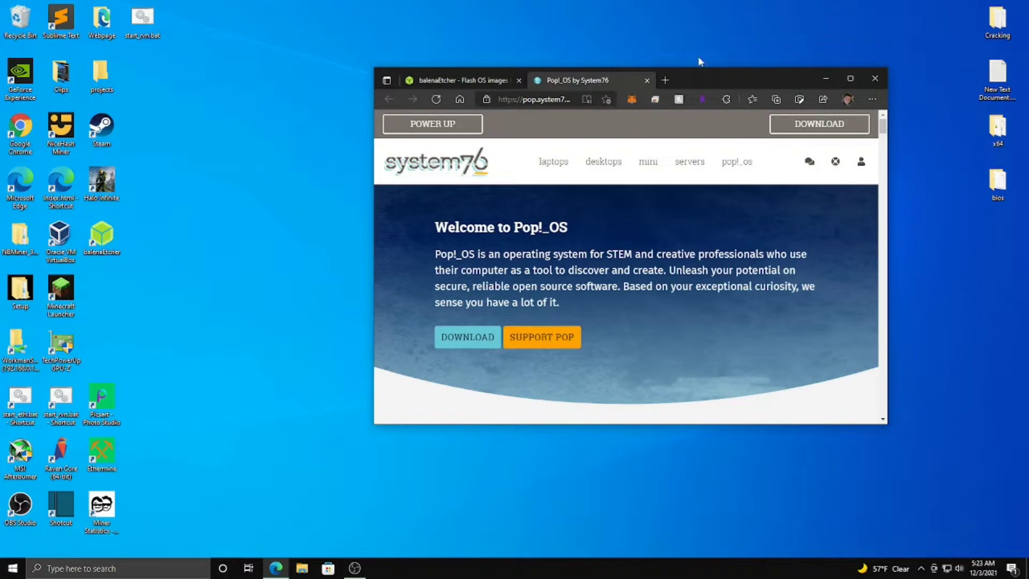
Compare the balenaEtcher and Pop!_OS download pages in Edge, ending on balenaEtcher
{"action": "left_click_drag", "start_coordinate": [716, 79], "coordinate": [604, 96]}
{"action": "left_click", "coordinate": [348, 97]}
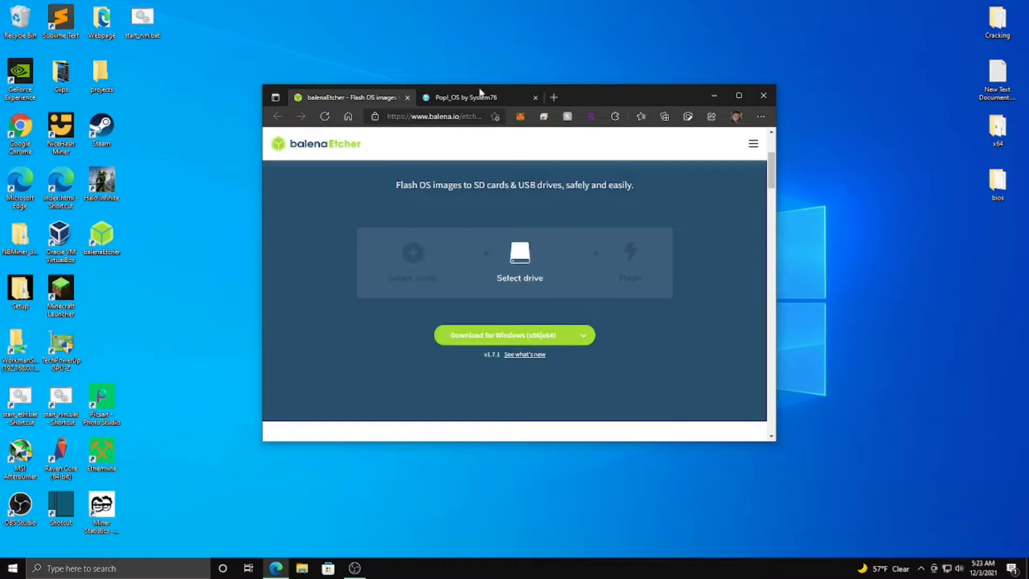
{"action": "left_click", "coordinate": [481, 95]}
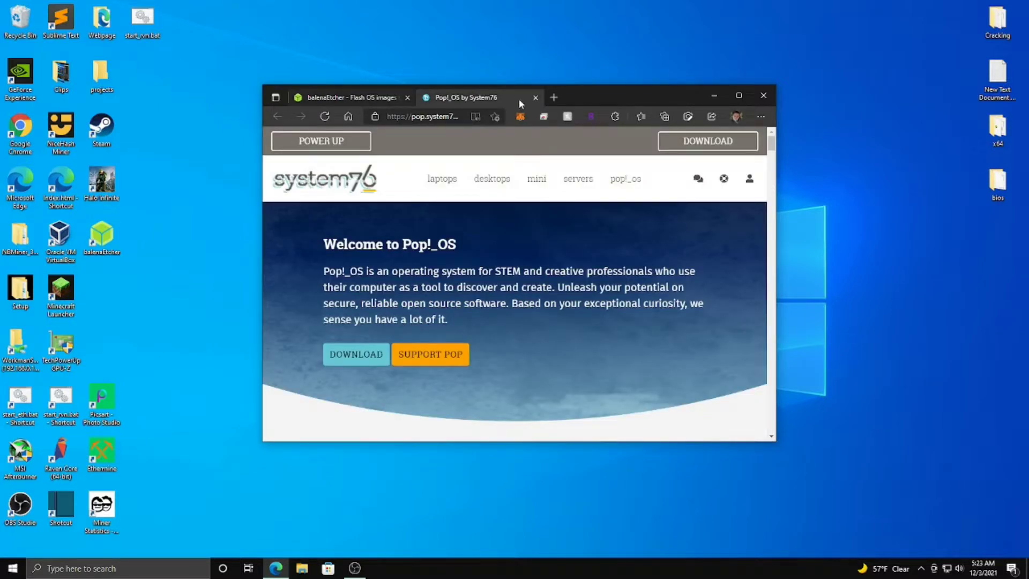
{"action": "left_click", "coordinate": [388, 101]}
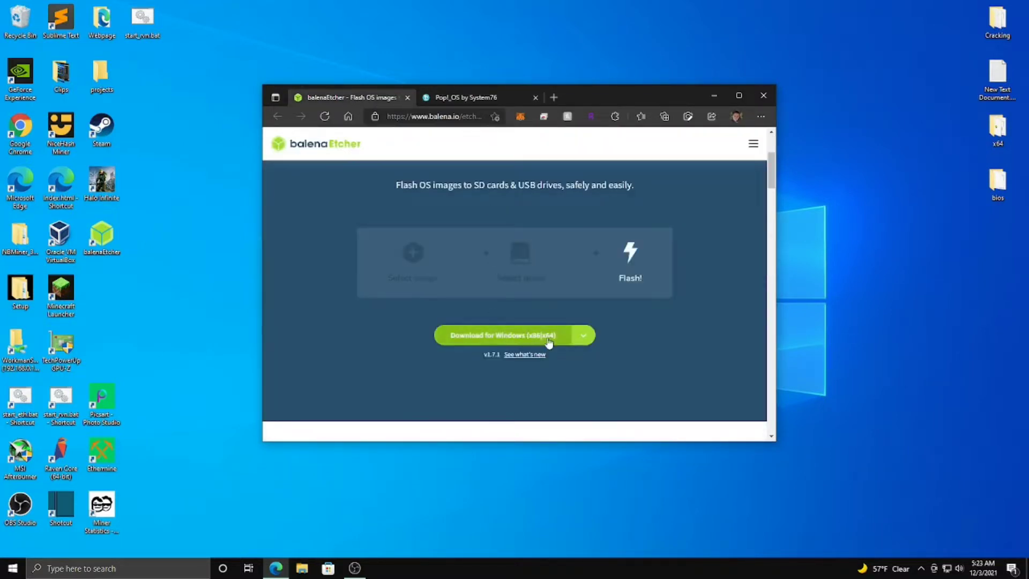
Minimize Edge and launch balenaEtcher by searching 'et' in the launcher
{"action": "left_click", "coordinate": [721, 93]}
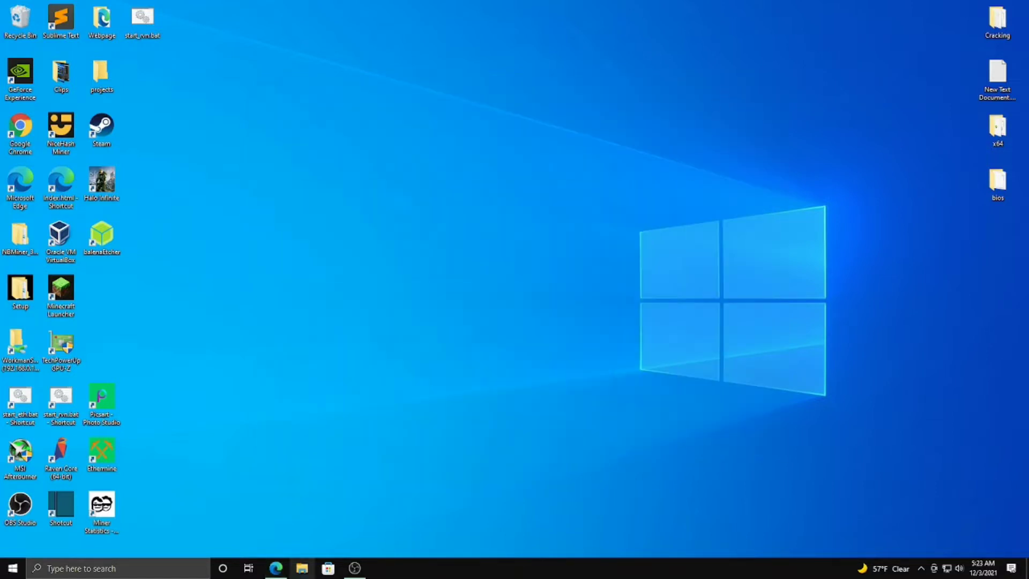
{"action": "left_click", "coordinate": [302, 569]}
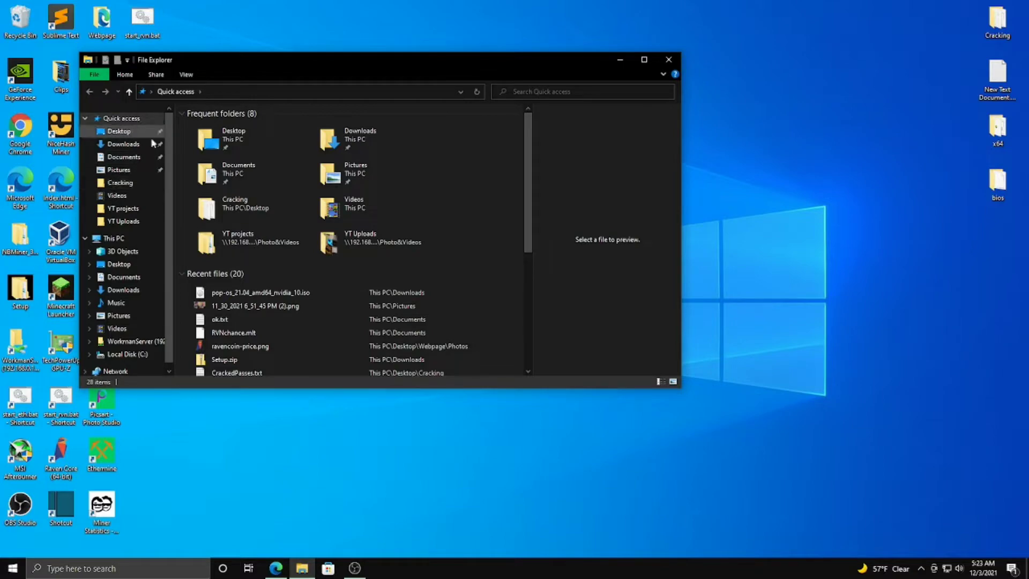
{"action": "left_click", "coordinate": [668, 59]}
{"action": "left_click", "coordinate": [16, 571]}
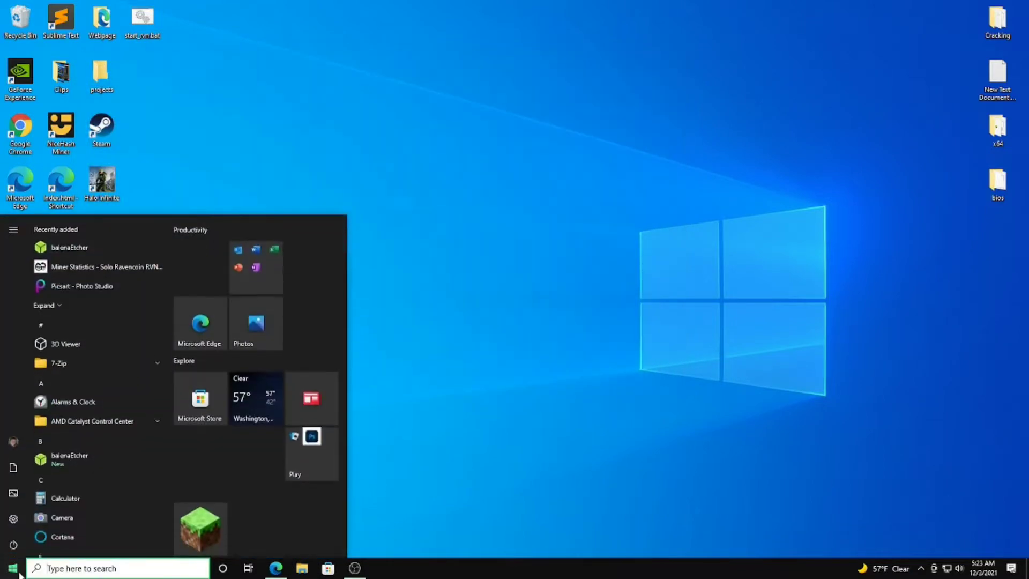
{"action": "type", "text": "et c"}
{"action": "key", "text": "Return"}
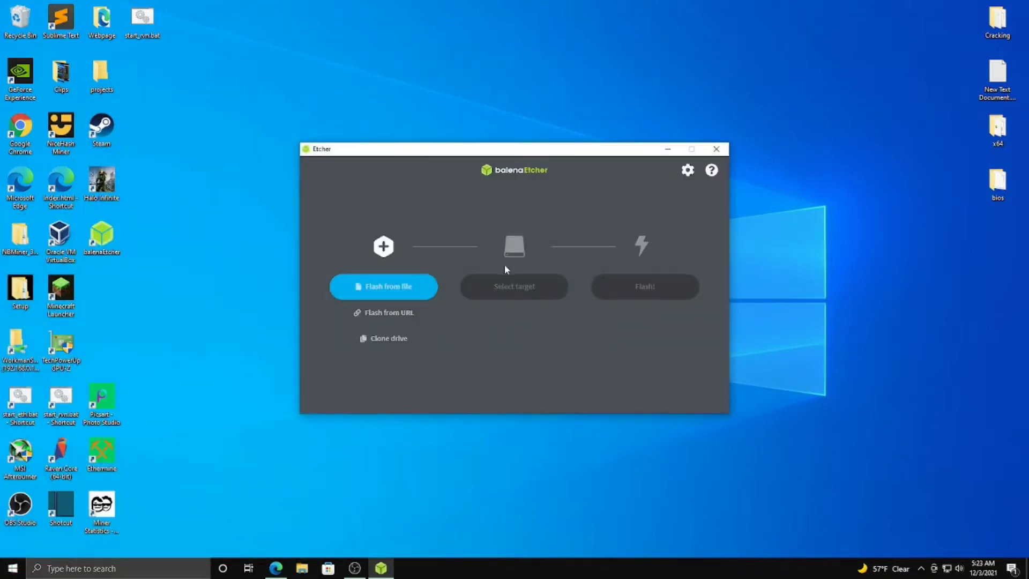
Pick pop-os_21.04_amd64_nvidia_10.iso from Downloads as the image and show the target drives
{"action": "mouse_move", "coordinate": [507, 147]}
{"action": "left_mouse_down"}
{"action": "mouse_move", "coordinate": [601, 280]}
{"action": "mouse_move", "coordinate": [505, 134]}
{"action": "left_mouse_up"}
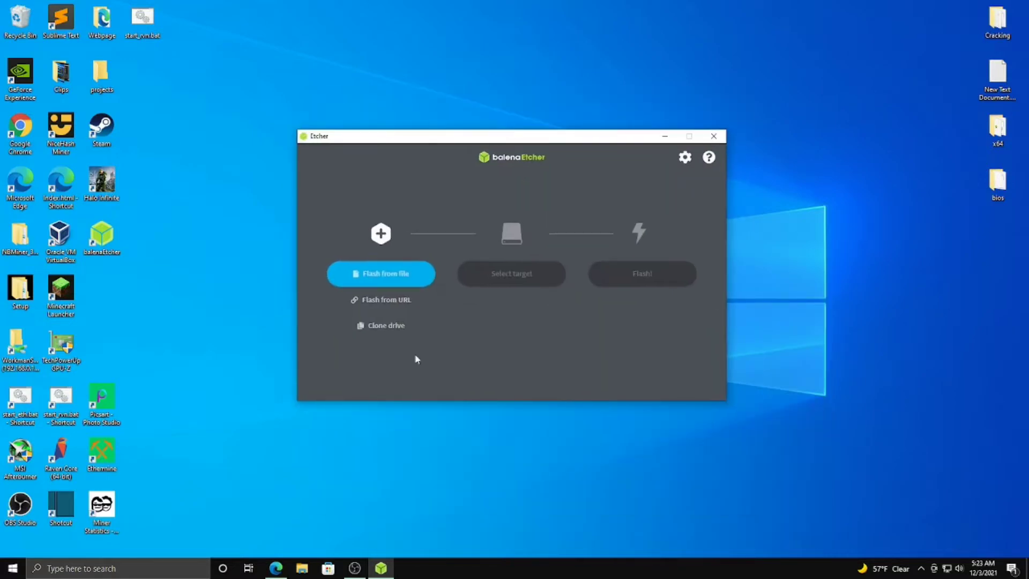
{"action": "left_click", "coordinate": [386, 274]}
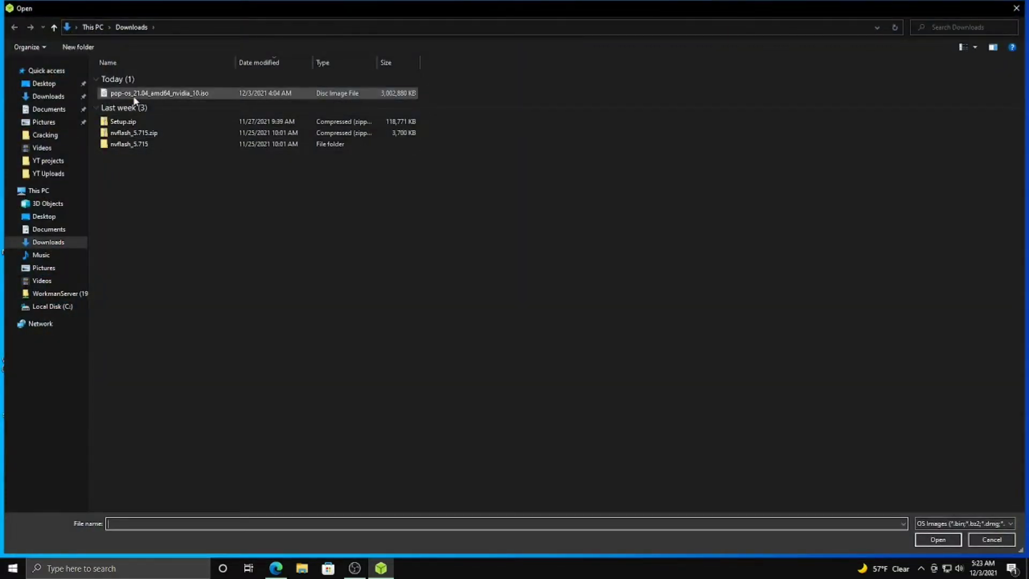
{"action": "double_click", "coordinate": [135, 93]}
{"action": "left_click", "coordinate": [539, 276]}
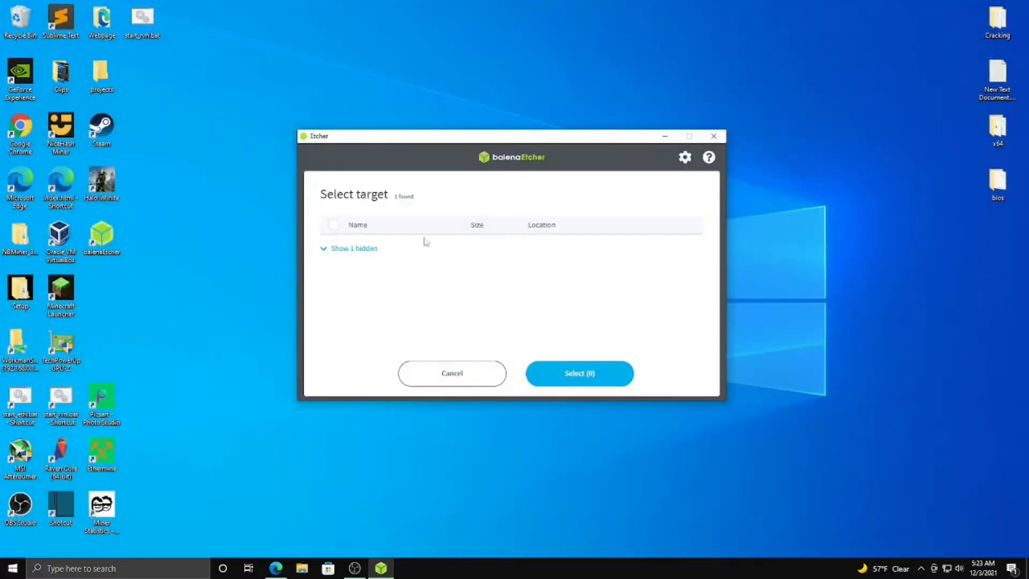
Select the 16 GB SanDisk Cruzer Glide USB stick as the flash target
{"action": "left_click", "coordinate": [364, 247]}
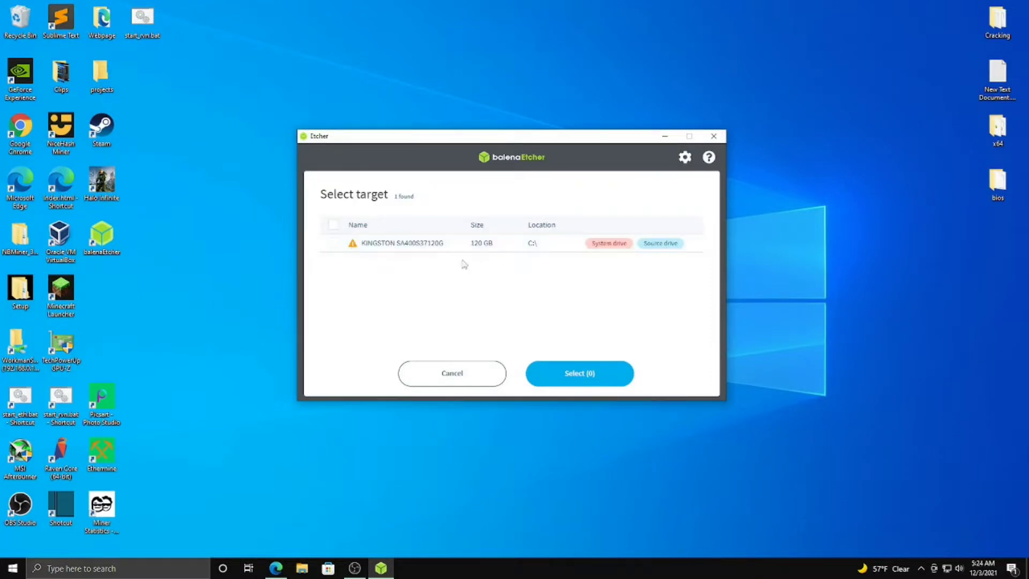
{"action": "mouse_move", "coordinate": [600, 246]}
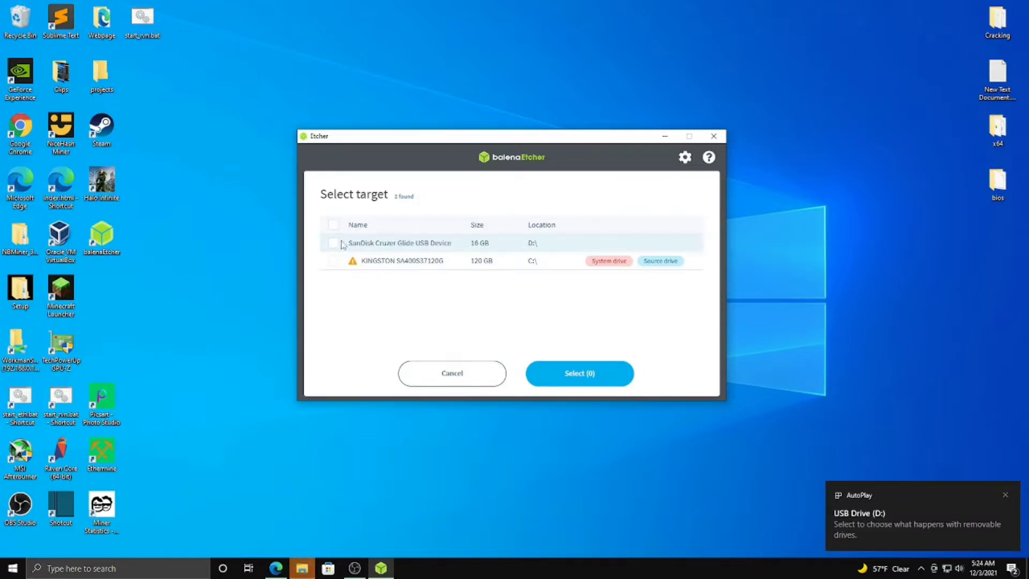
{"action": "left_click", "coordinate": [611, 378]}
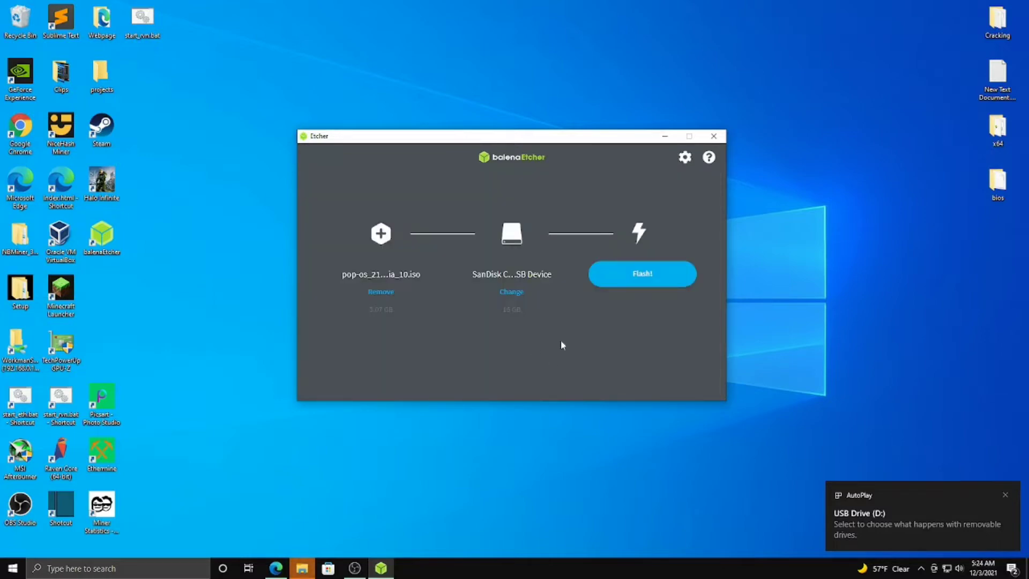
Flash the Pop!_OS image to the USB stick and close Etcher once it completes
{"action": "left_click", "coordinate": [635, 274]}
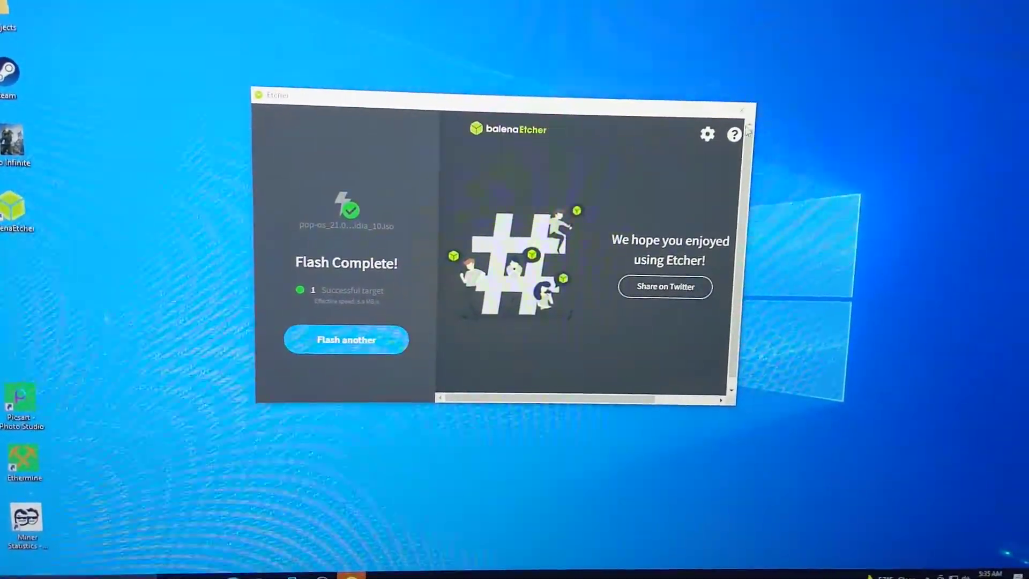
{"action": "left_click", "coordinate": [749, 117]}
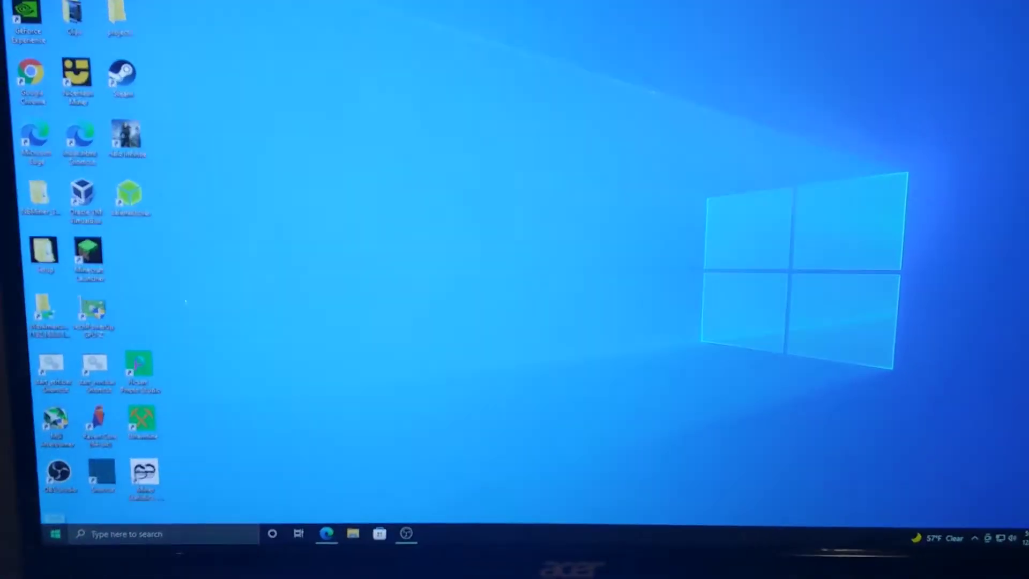
{"action": "left_click", "coordinate": [64, 530]}
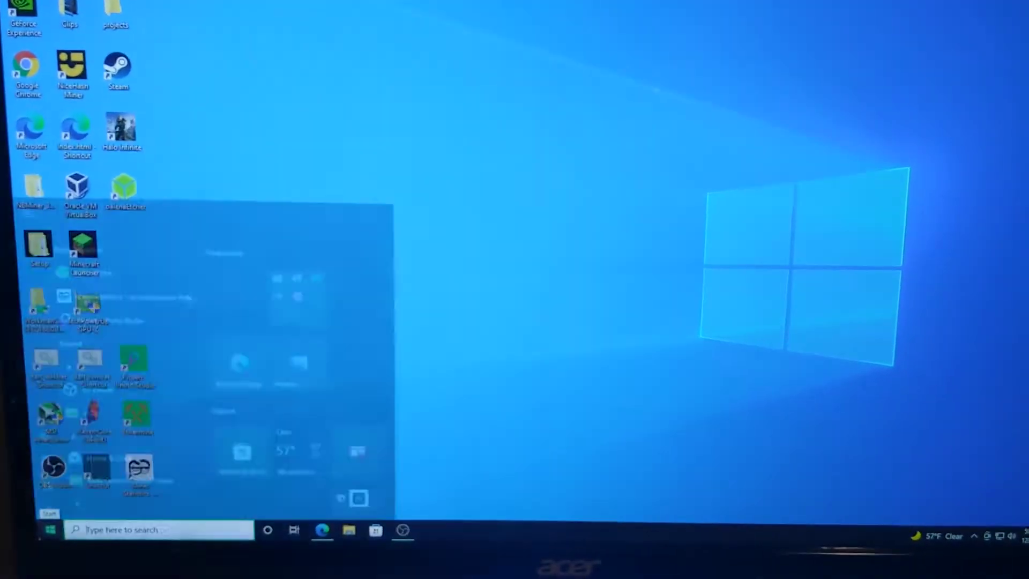
Restart Windows from the Start menu's Power options
{"action": "mouse_move", "coordinate": [67, 506]}
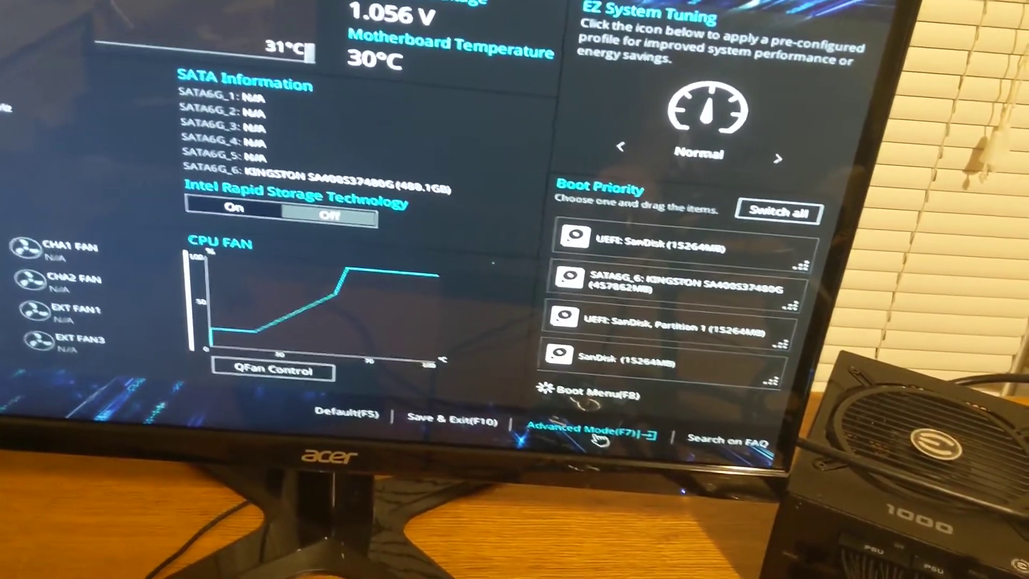
Switch the BIOS to Advanced Mode, check SanDisk is first in boot priority, and go to Exit
{"action": "left_click", "coordinate": [595, 431]}
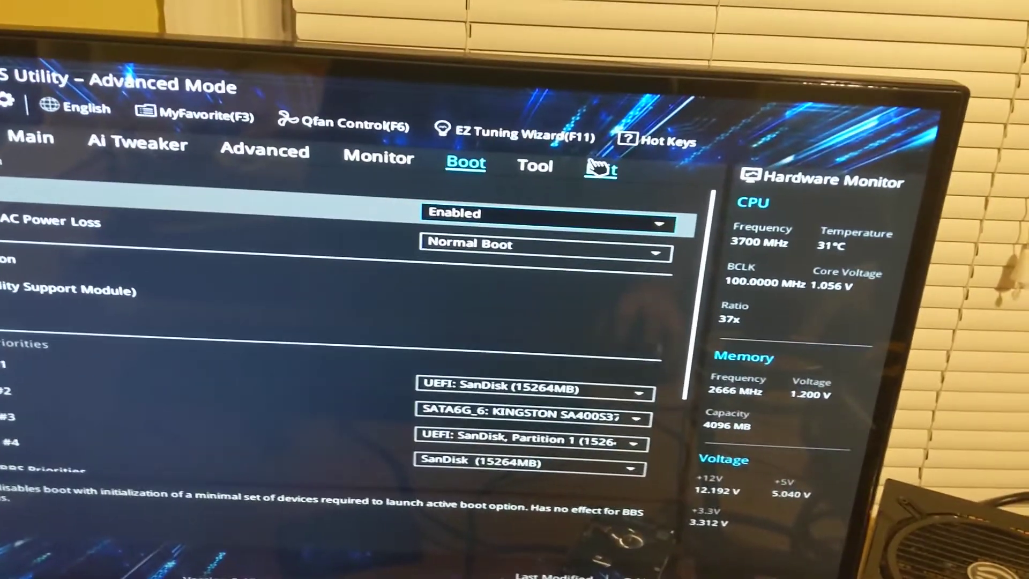
{"action": "left_click", "coordinate": [560, 83]}
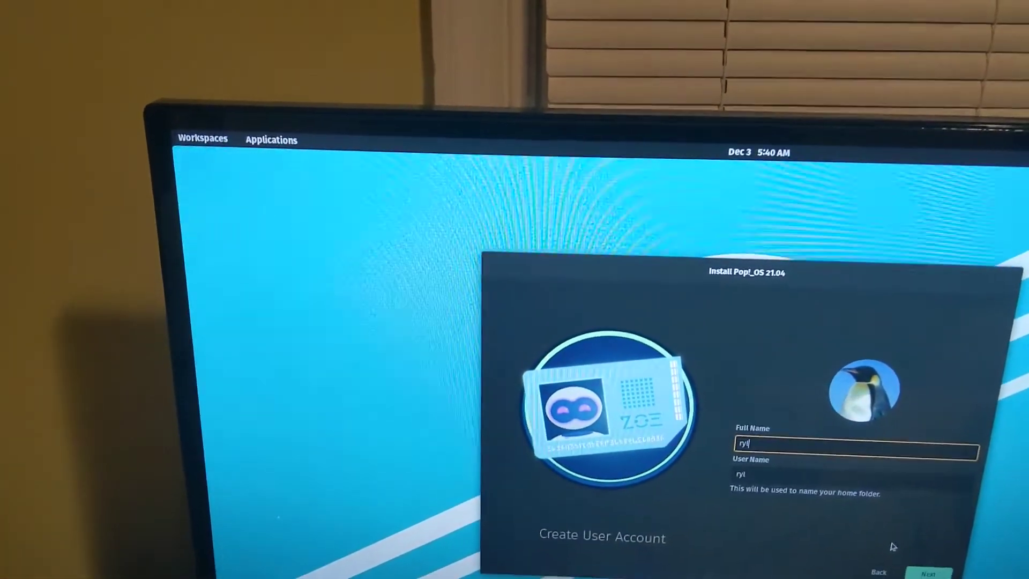
Enter the new user's full name and continue to the password step
{"action": "type", "text": "an"}
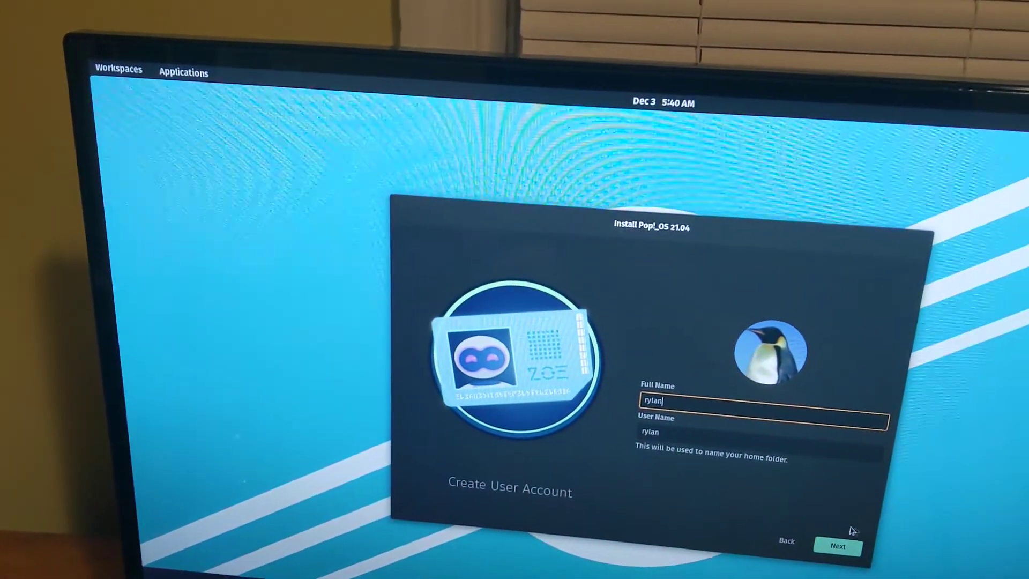
{"action": "left_click", "coordinate": [850, 542]}
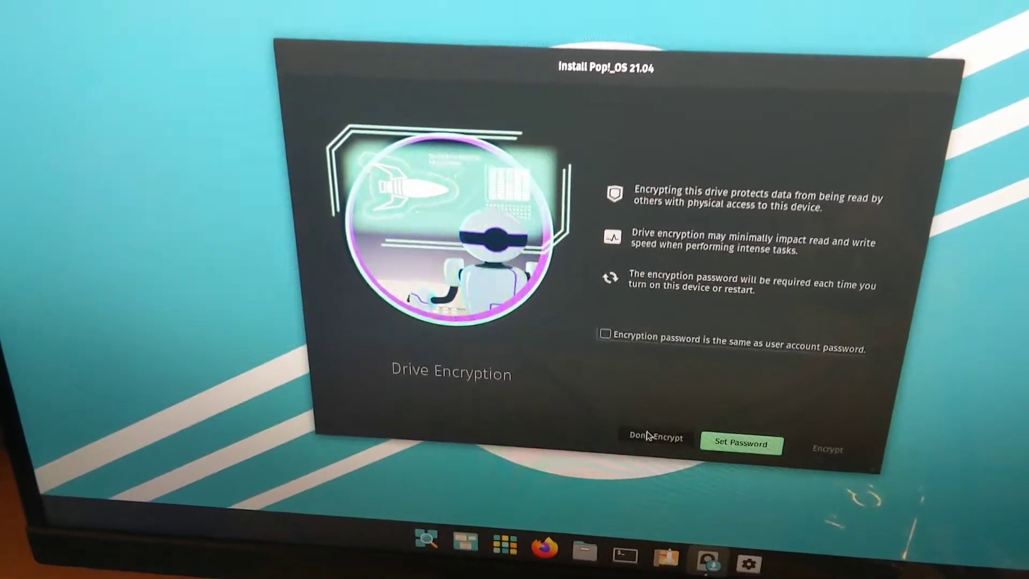
Install Pop!_OS without drive encryption, then restart into the installed system
{"action": "left_click", "coordinate": [630, 422]}
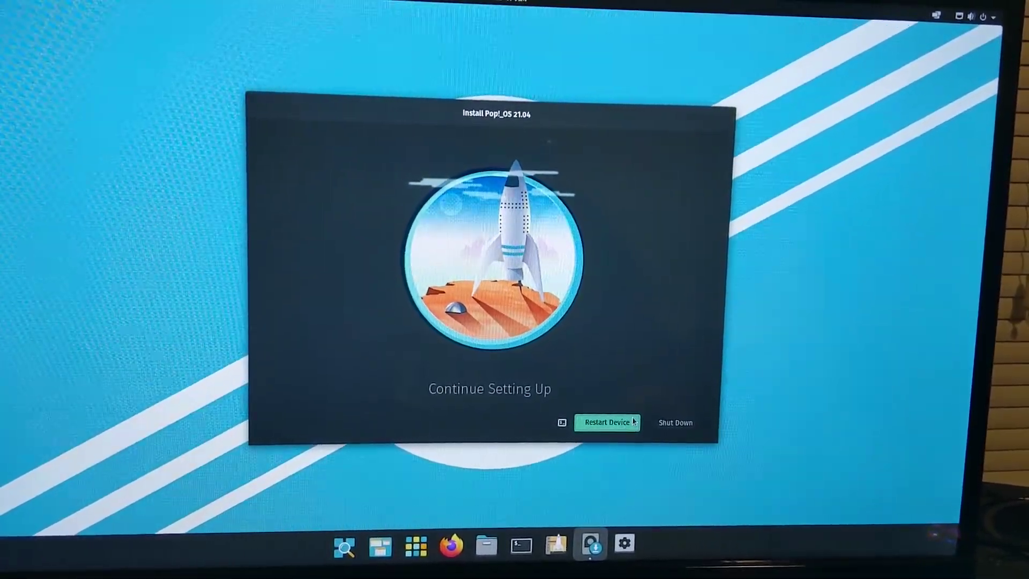
{"action": "left_click", "coordinate": [616, 424]}
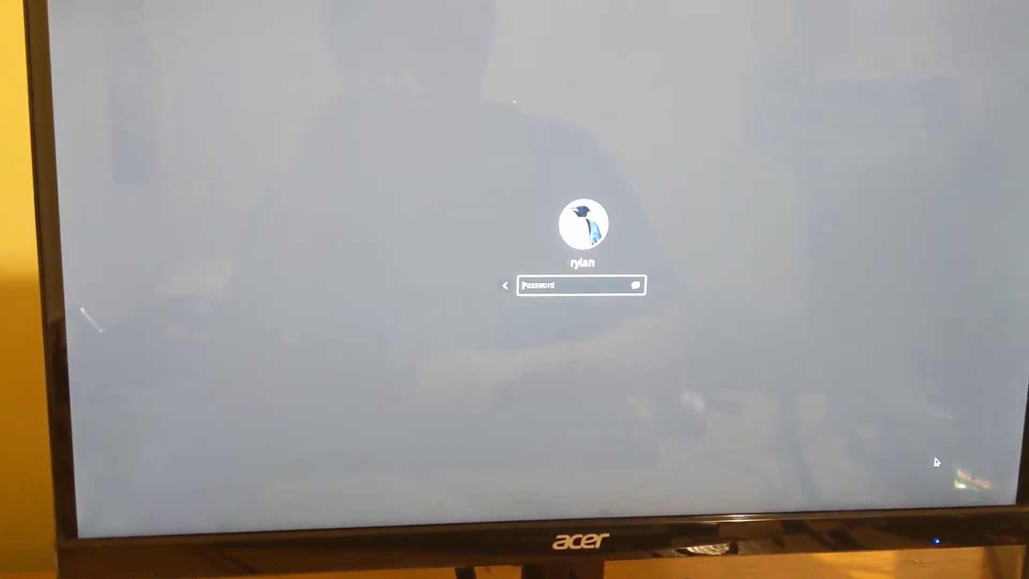
Submit the user's password at the login screen to sign in
{"action": "key", "text": "Return"}
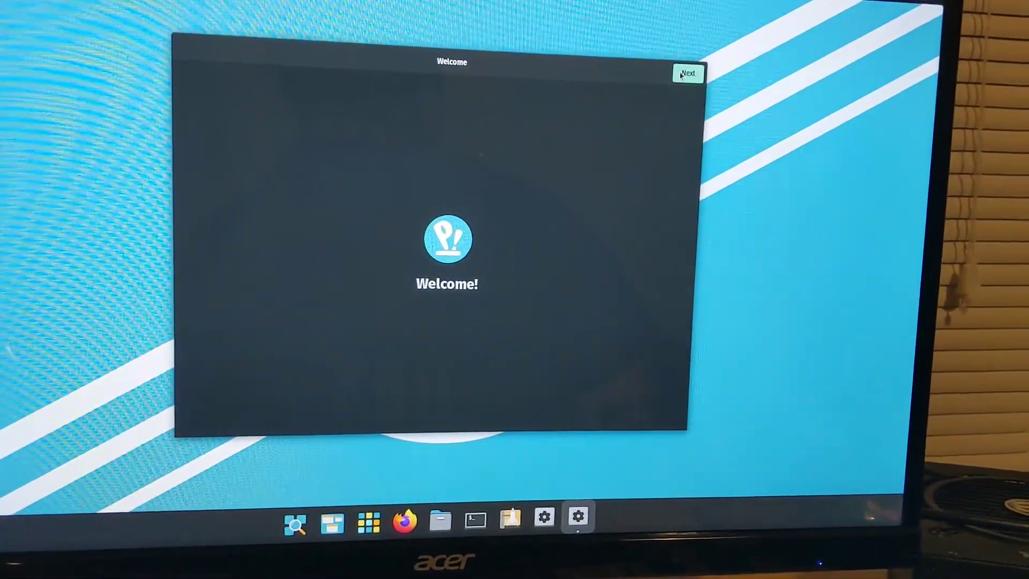
Accept the English (US) keyboard and default dock, top bar, launcher, gestures and privacy settings
{"action": "left_click", "coordinate": [694, 80]}
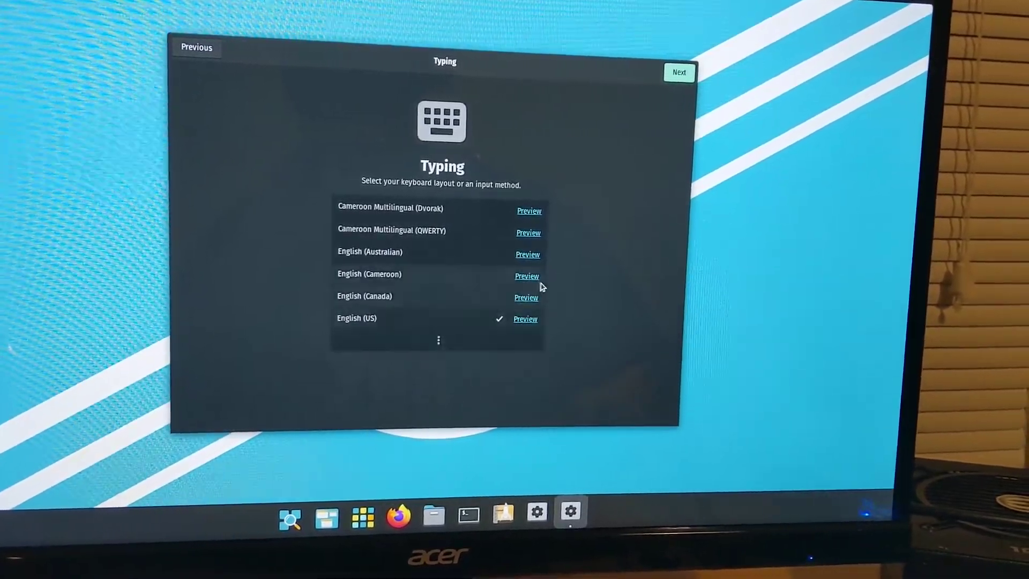
{"action": "left_click", "coordinate": [676, 71]}
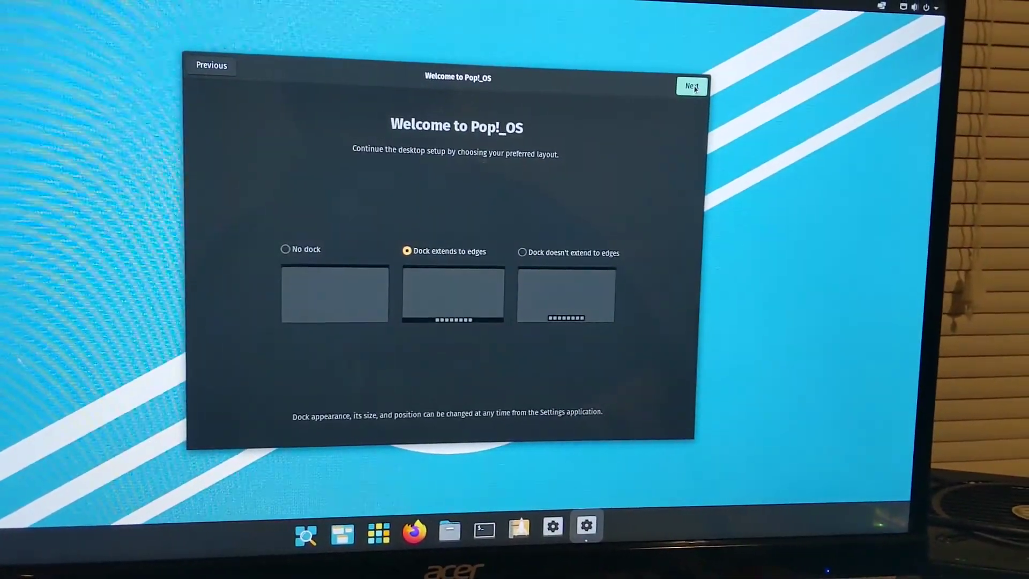
{"action": "left_click", "coordinate": [676, 72]}
{"action": "left_click", "coordinate": [685, 92]}
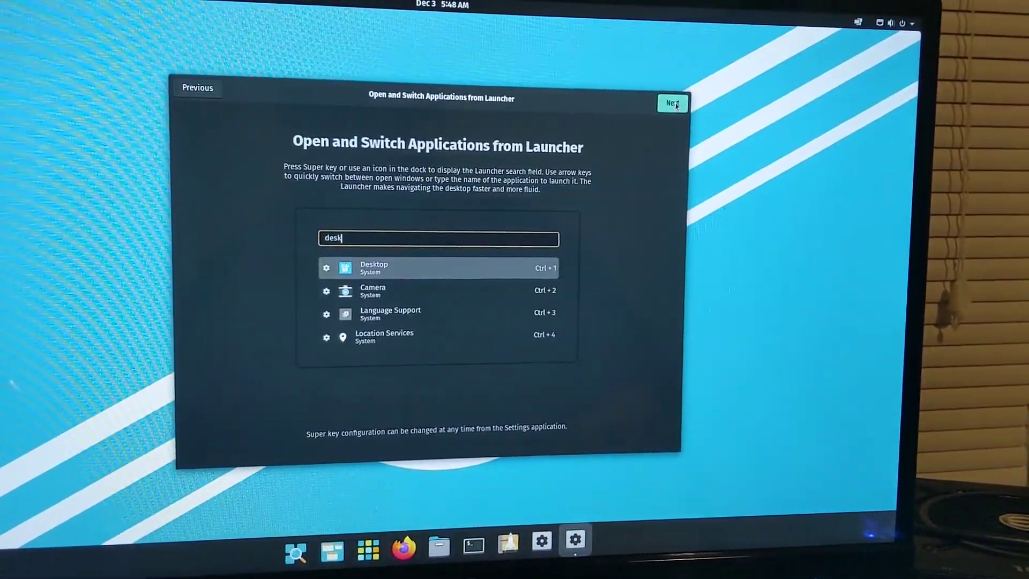
{"action": "left_click", "coordinate": [685, 93]}
{"action": "left_click", "coordinate": [671, 110]}
{"action": "left_click", "coordinate": [671, 110]}
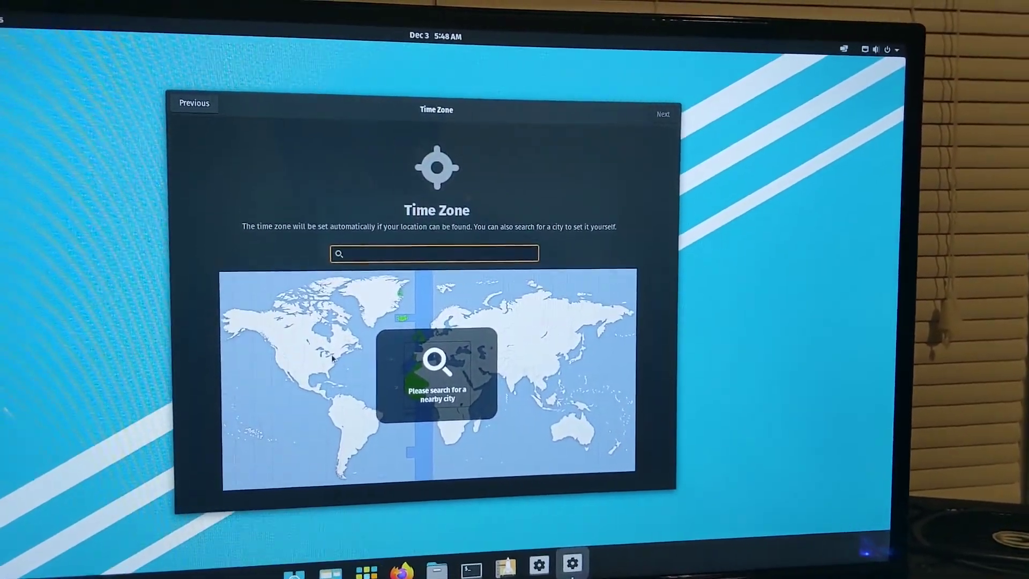
Set the time zone to Toronto EST, skip online accounts, and finish setup
{"action": "left_click", "coordinate": [329, 353]}
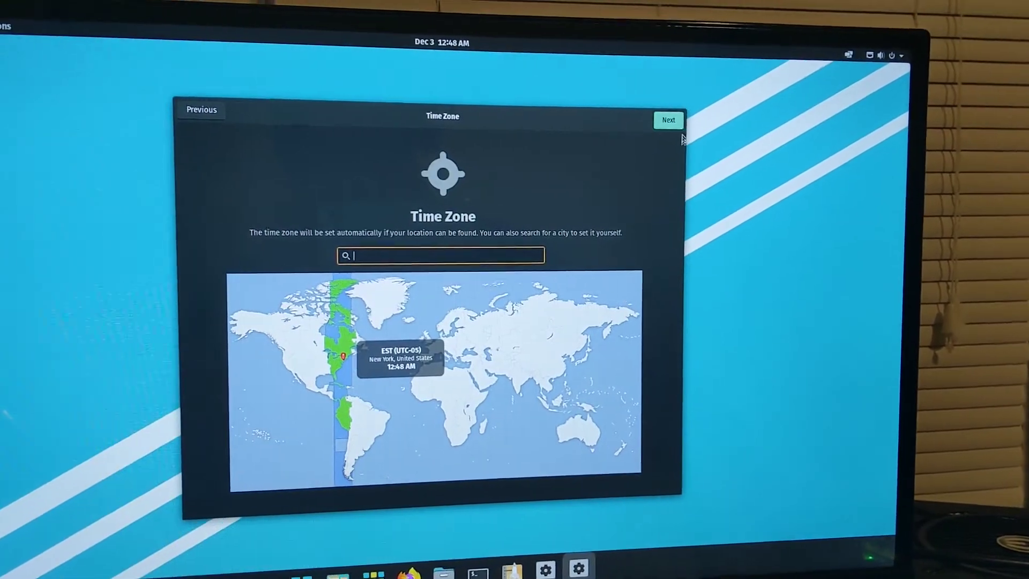
{"action": "left_click", "coordinate": [663, 116]}
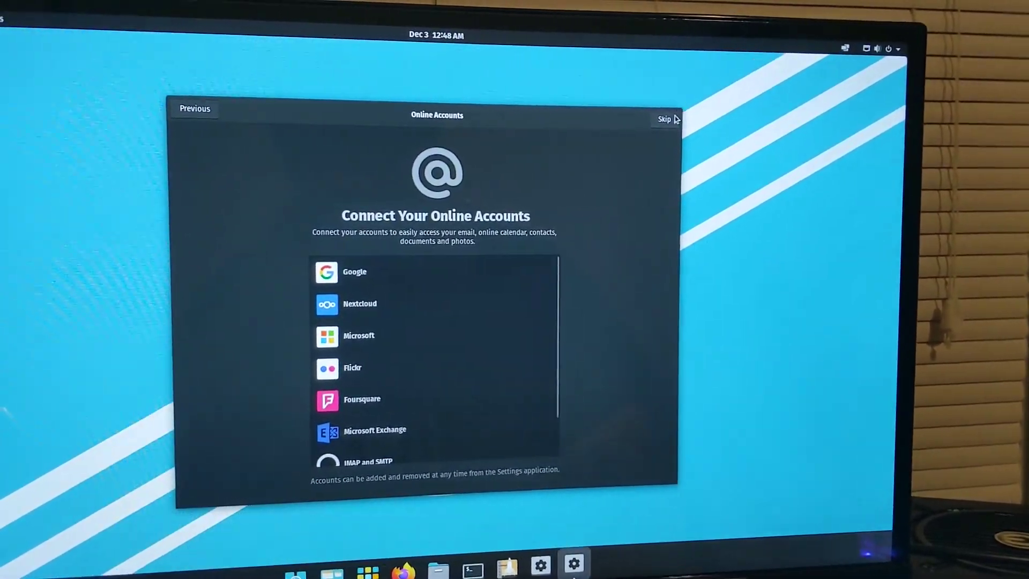
{"action": "left_click", "coordinate": [672, 124]}
{"action": "left_click", "coordinate": [455, 374]}
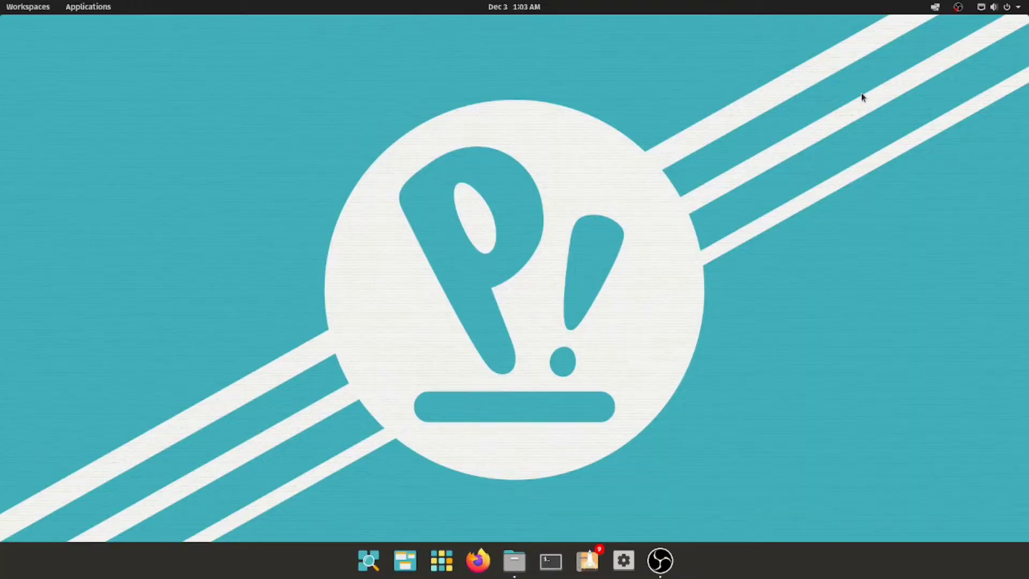
Open a Terminal window from the dock icon
{"action": "left_click", "coordinate": [552, 561]}
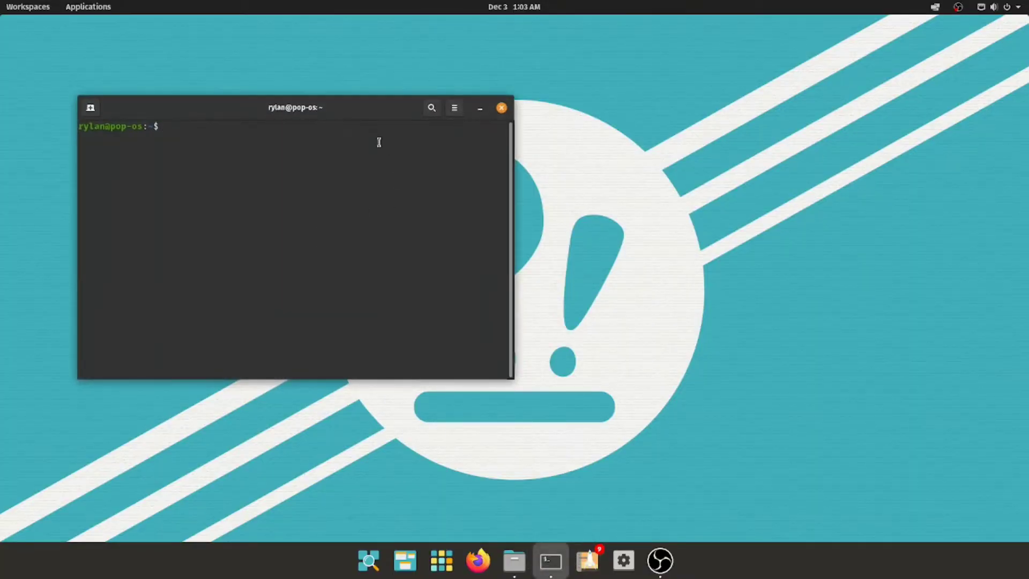
Maximize the terminal, review the listed NVIDIA driver packages including nvidia-driver-470, then cancel
{"action": "left_click_drag", "start_coordinate": [360, 122], "coordinate": [599, 116]}
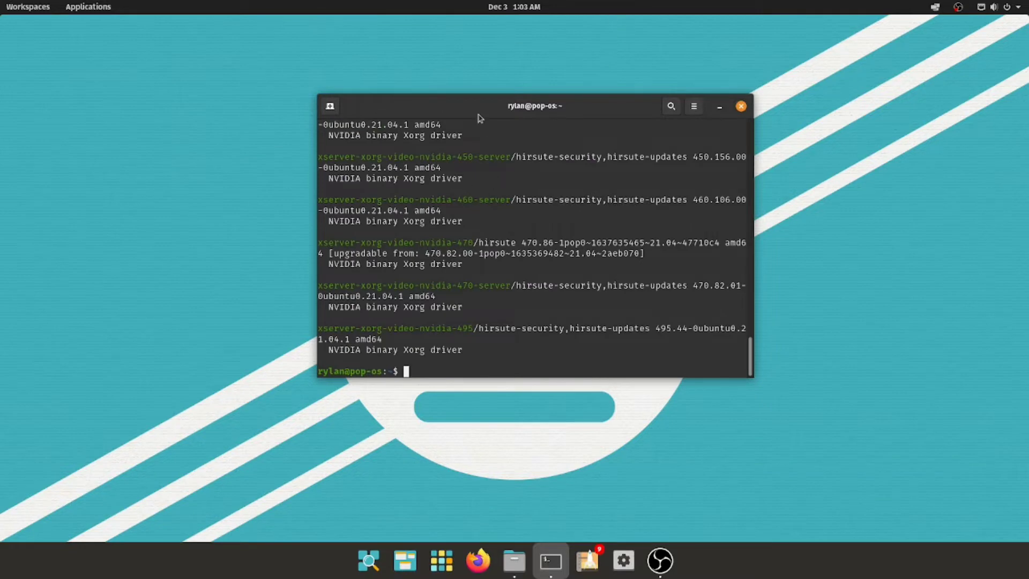
{"action": "left_click_drag", "start_coordinate": [480, 118], "coordinate": [481, 21]}
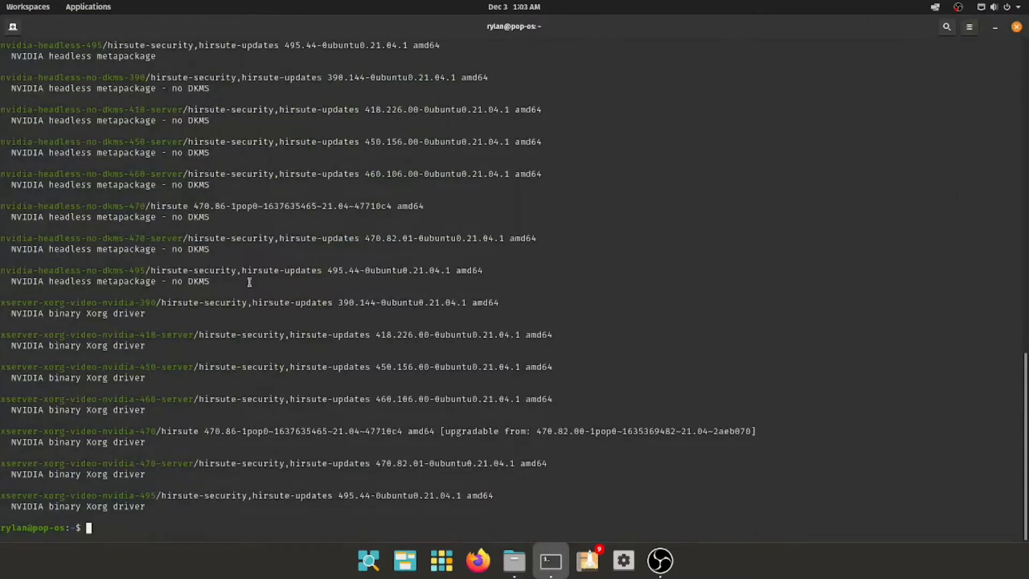
{"action": "scroll", "coordinate": [198, 363], "scroll_direction": "up", "scroll_amount": 4}
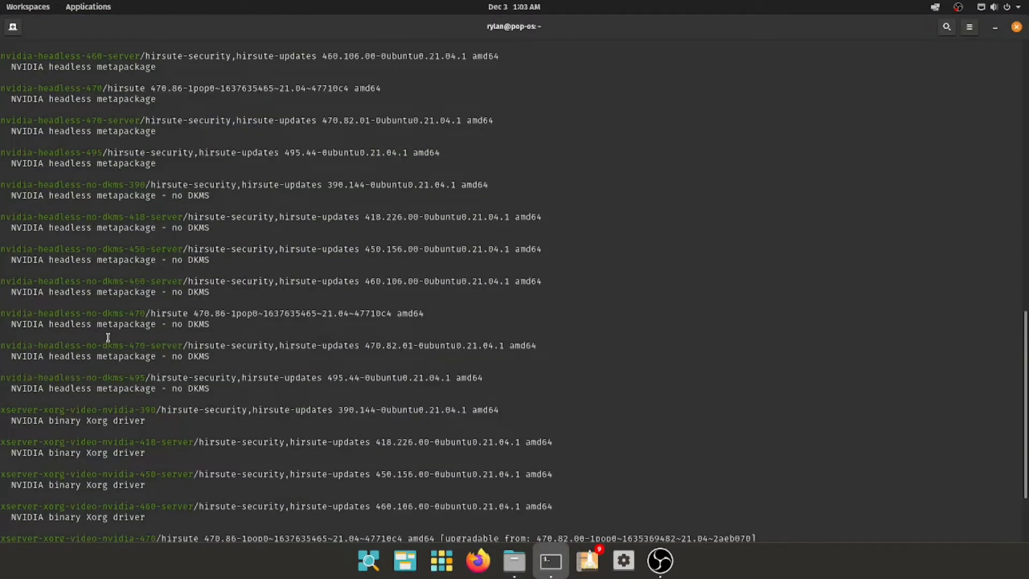
{"action": "scroll", "coordinate": [108, 337], "scroll_direction": "up", "scroll_amount": 8}
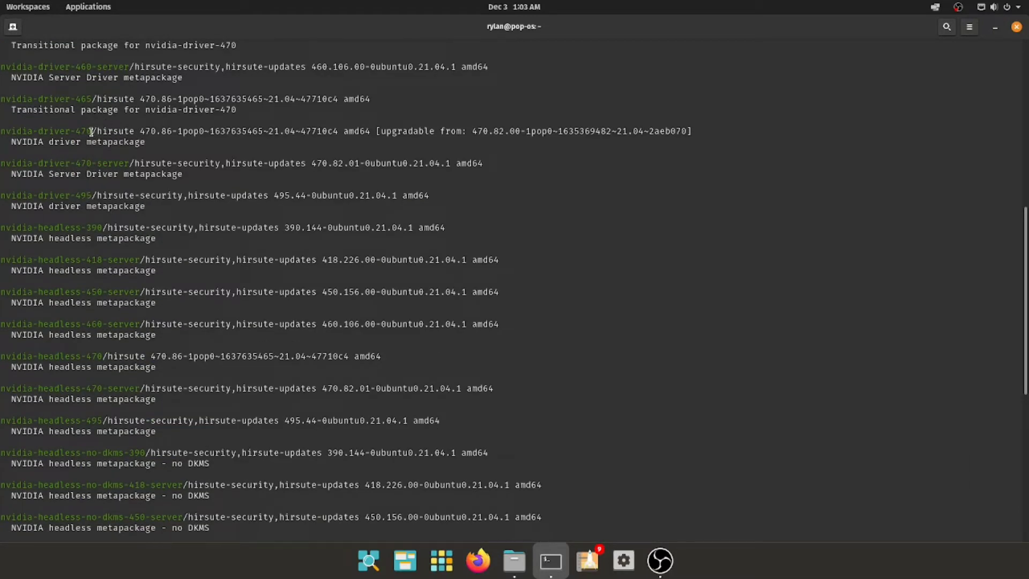
{"action": "left_click_drag", "start_coordinate": [91, 131], "coordinate": [45, 131]}
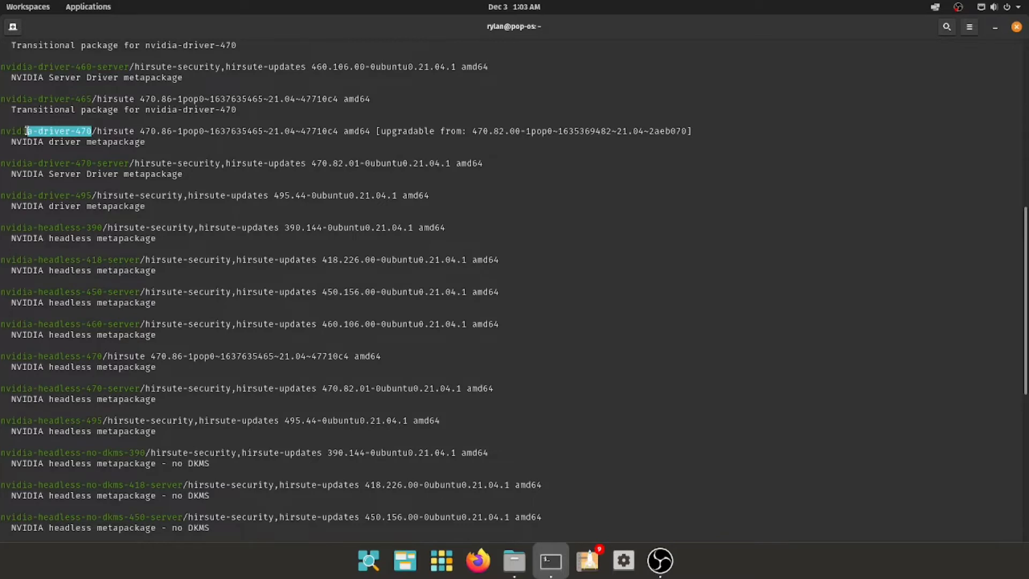
{"action": "key", "text": "ctrl+c"}
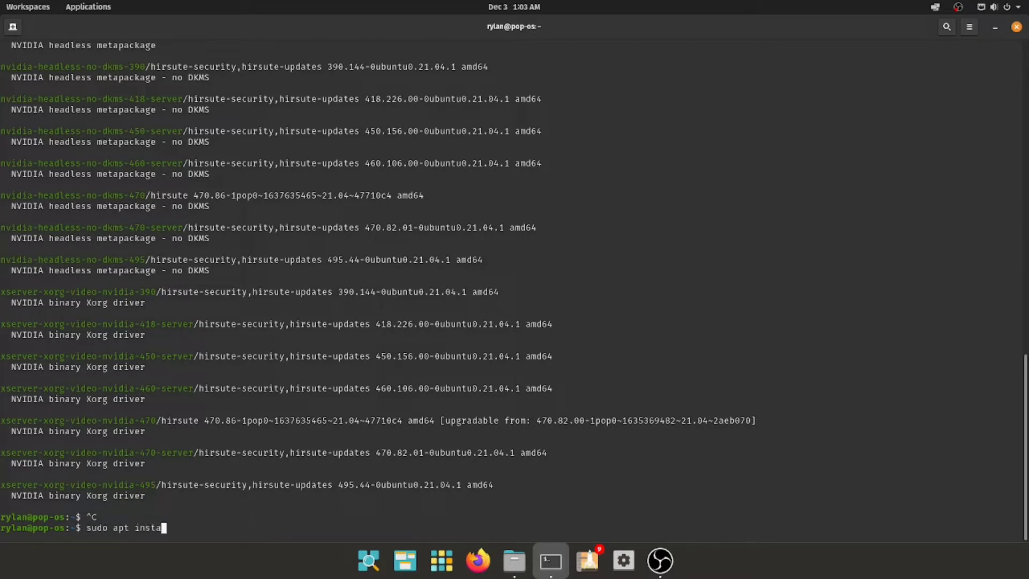
Enter the command 'sudo apt install nvidia-driver-470' at a fresh prompt
{"action": "type", "text": "ll"}
{"action": "right_click", "coordinate": [275, 538]}
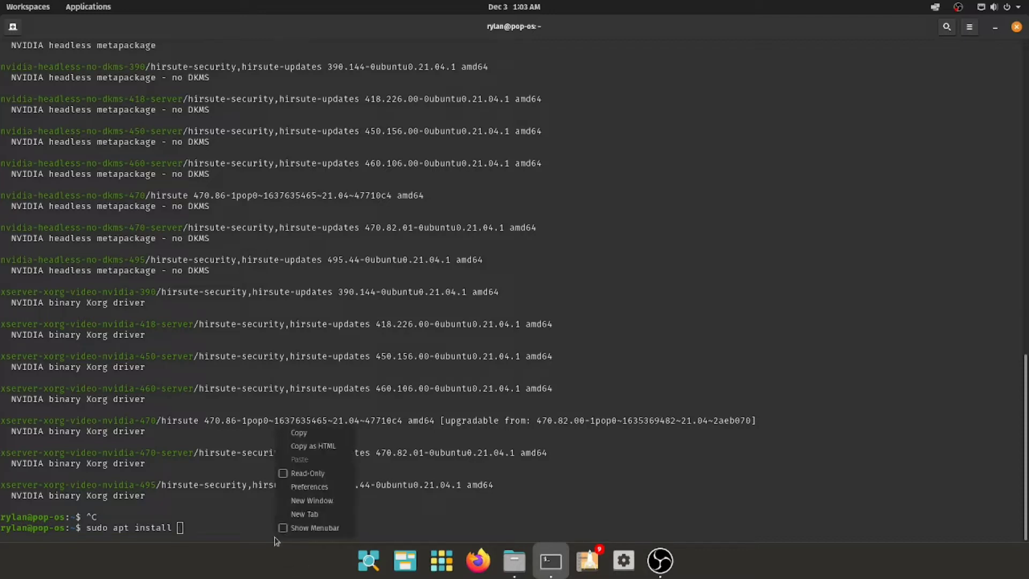
{"action": "left_click", "coordinate": [267, 528]}
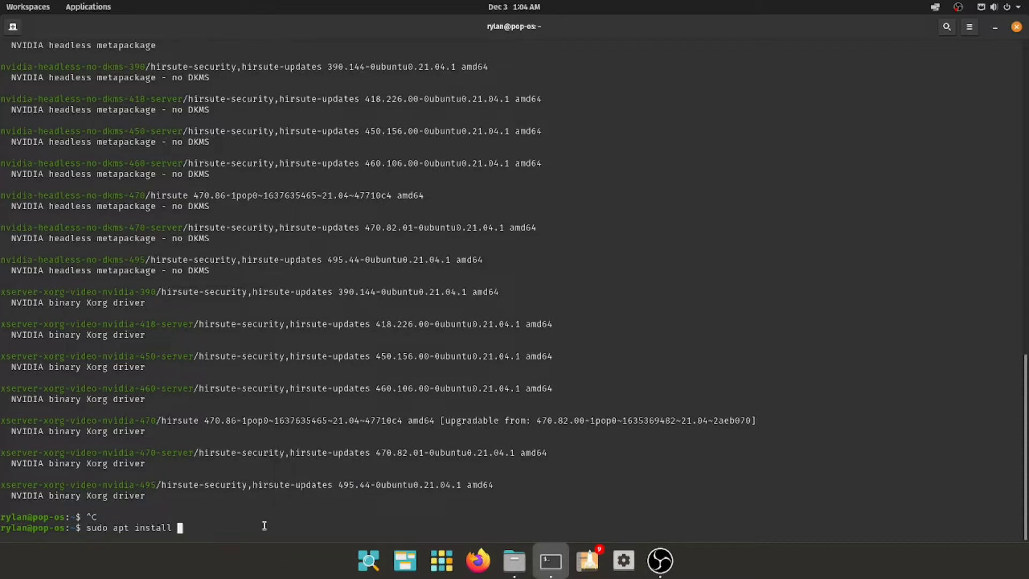
{"action": "scroll", "coordinate": [329, 503], "scroll_direction": "up", "scroll_amount": 12}
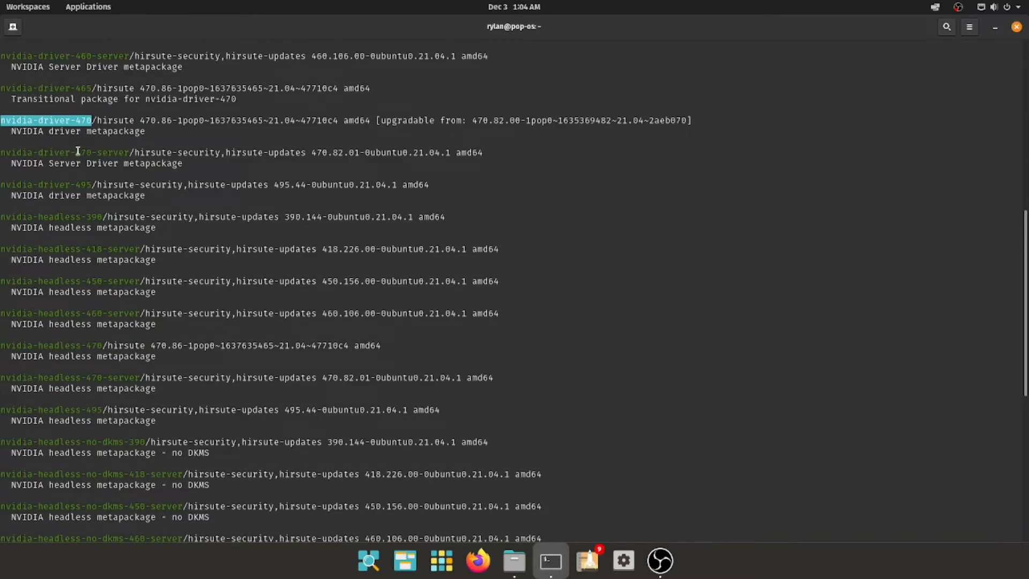
{"action": "scroll", "coordinate": [100, 162], "scroll_direction": "down", "scroll_amount": 12}
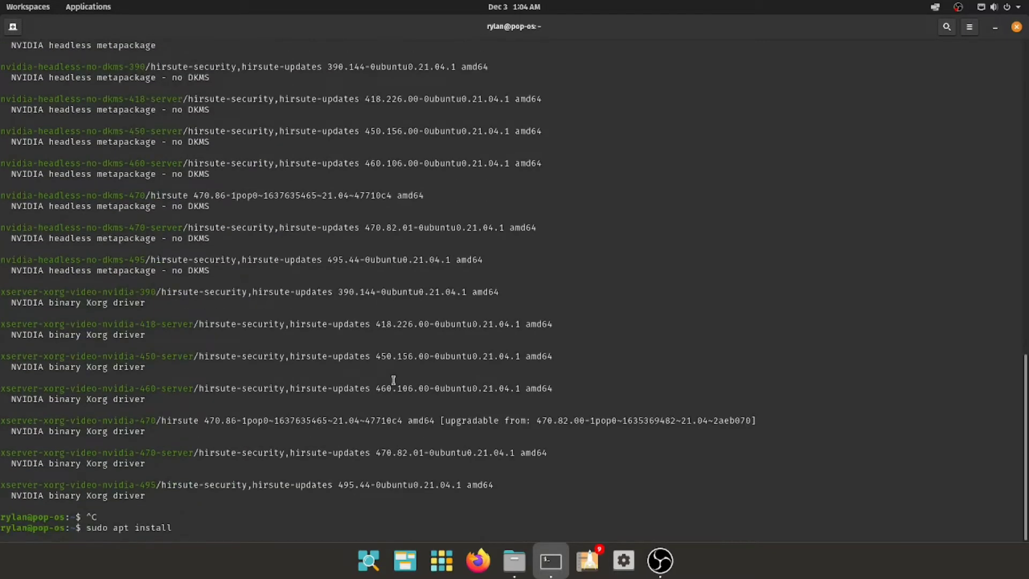
{"action": "type", "text": "nvidia-driver-470"}
Run the nvidia-driver-470 install with the sudo password, confirm with y, then close the terminal
{"action": "key", "text": "Return"}
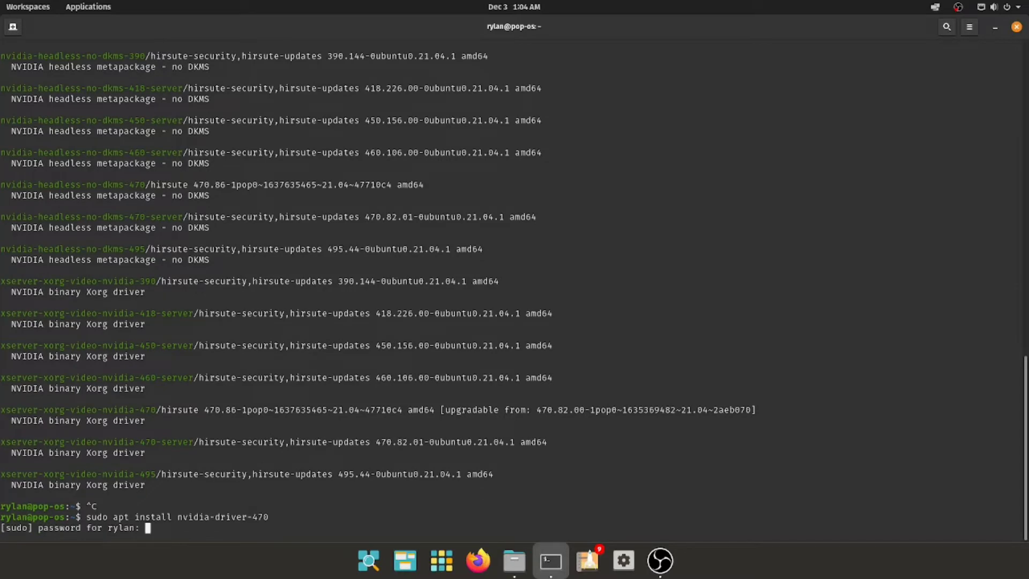
{"action": "key", "text": "Return"}
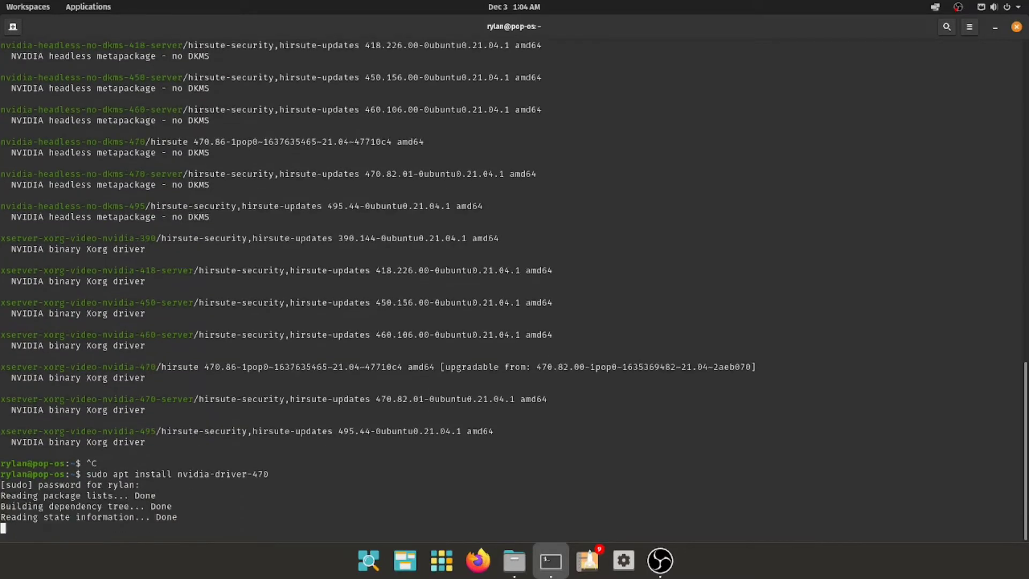
{"action": "type", "text": "y"}
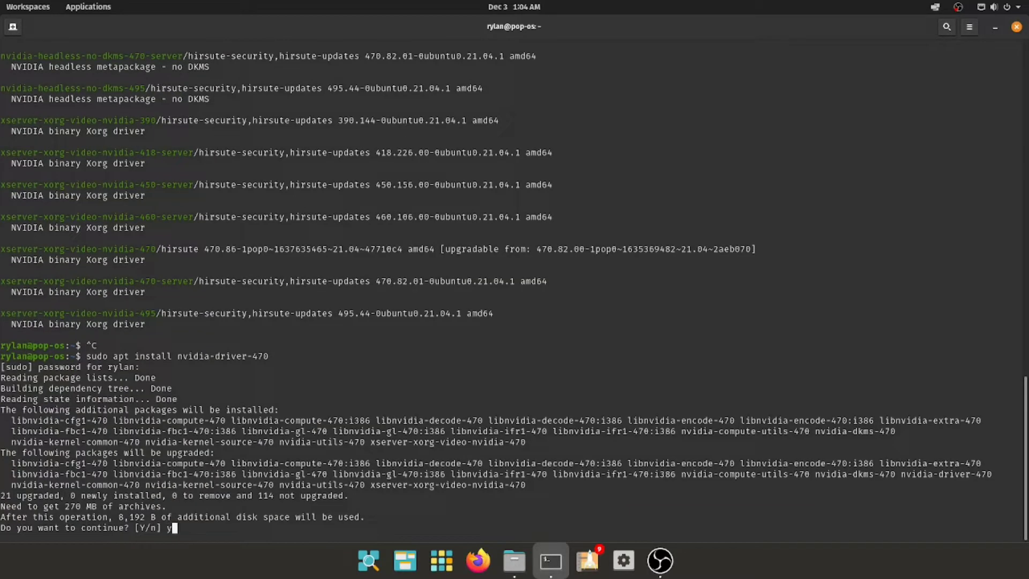
{"action": "key", "text": "Return"}
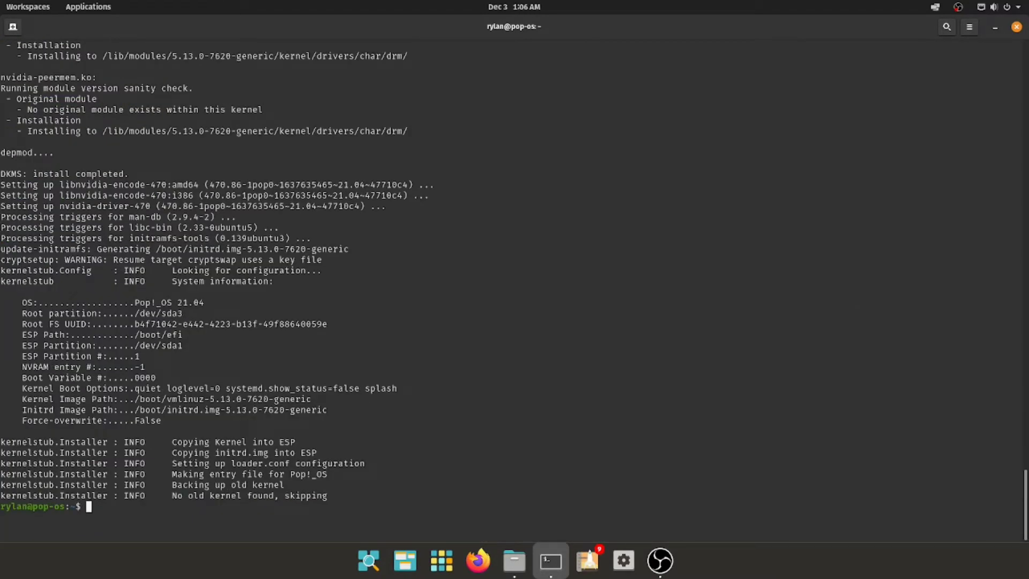
{"action": "left_click", "coordinate": [1017, 27]}
{"action": "left_click", "coordinate": [660, 561]}
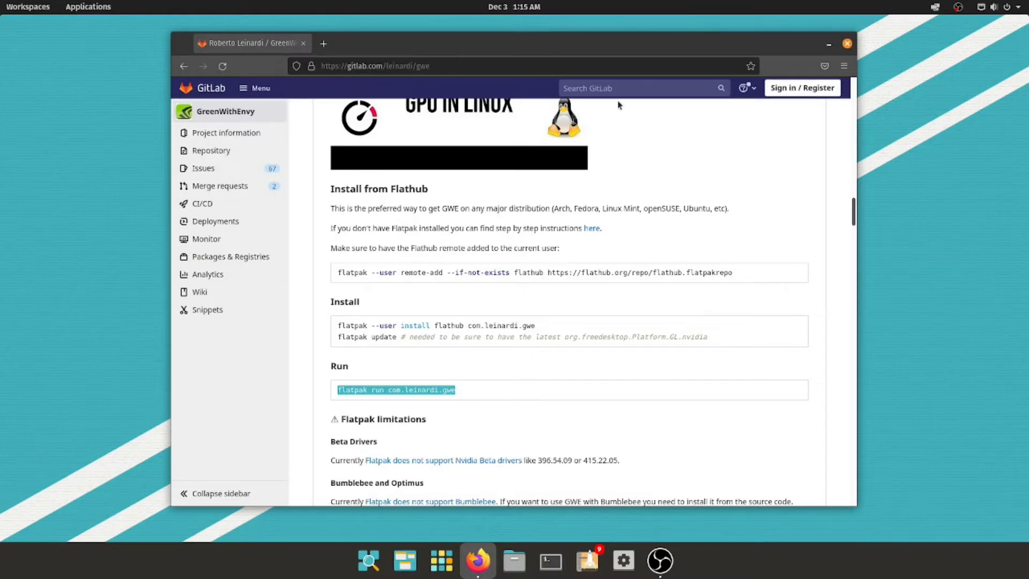
Scroll the GreenWithEnvy GitLab page to the Install from Flathub commands
{"action": "scroll", "coordinate": [480, 250], "scroll_direction": "up", "scroll_amount": 3}
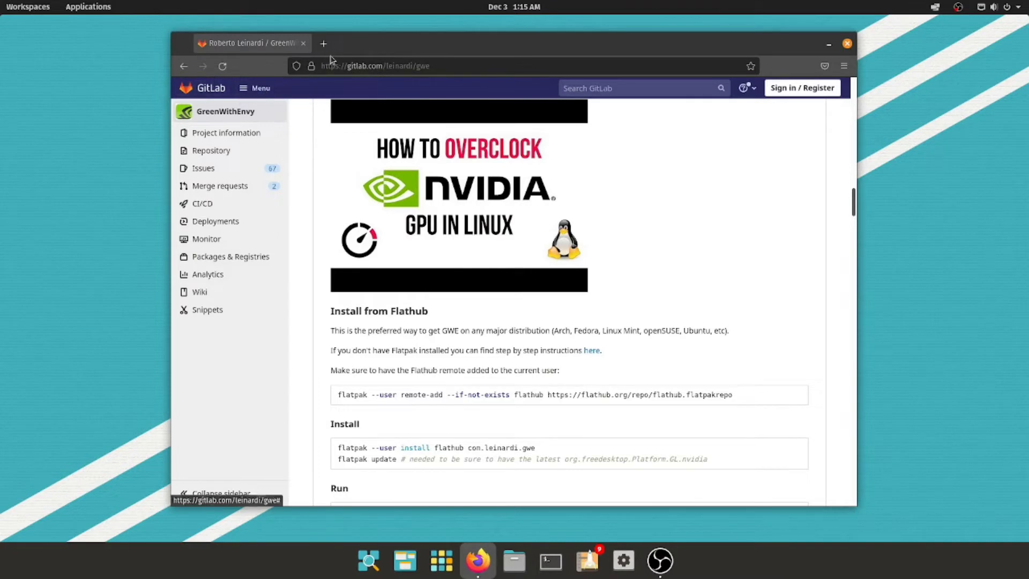
{"action": "scroll", "coordinate": [582, 347], "scroll_direction": "down", "scroll_amount": 2}
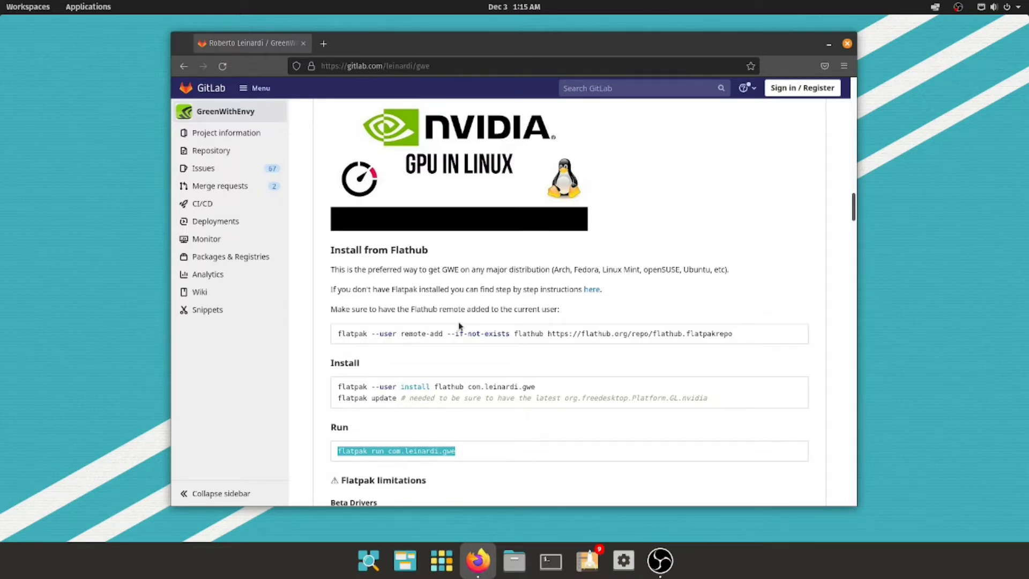
Open a terminal beside Firefox and select the Flathub remote-add and install commands on GitLab
{"action": "left_click", "coordinate": [550, 560]}
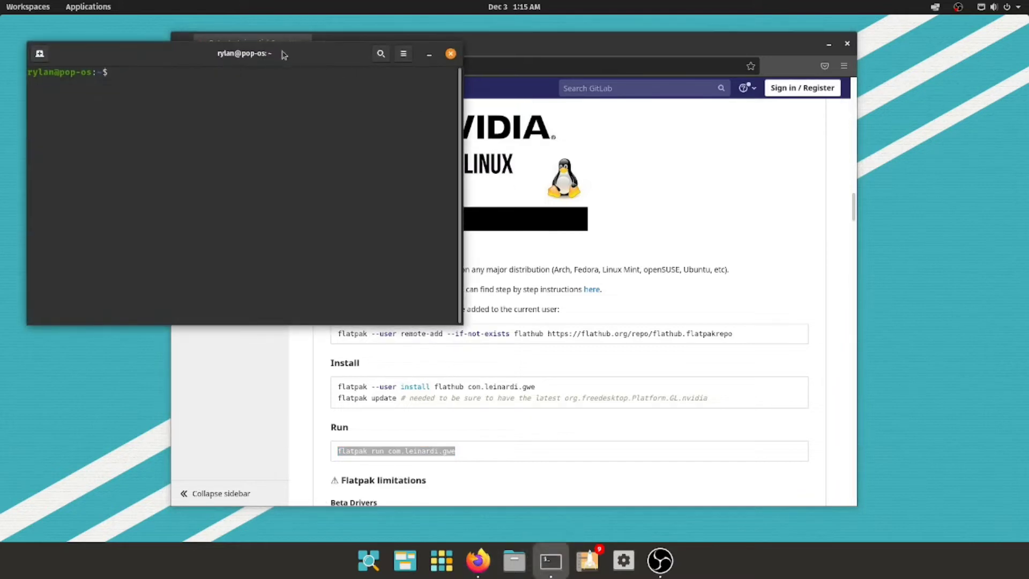
{"action": "left_click_drag", "start_coordinate": [283, 54], "coordinate": [764, 44]}
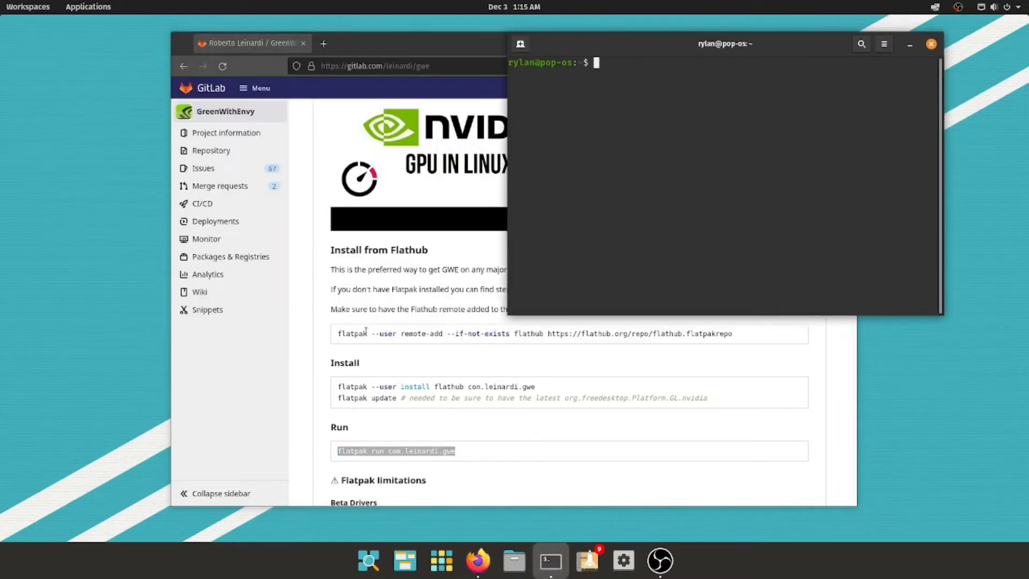
{"action": "triple_click", "coordinate": [335, 333]}
{"action": "left_click", "coordinate": [676, 315]}
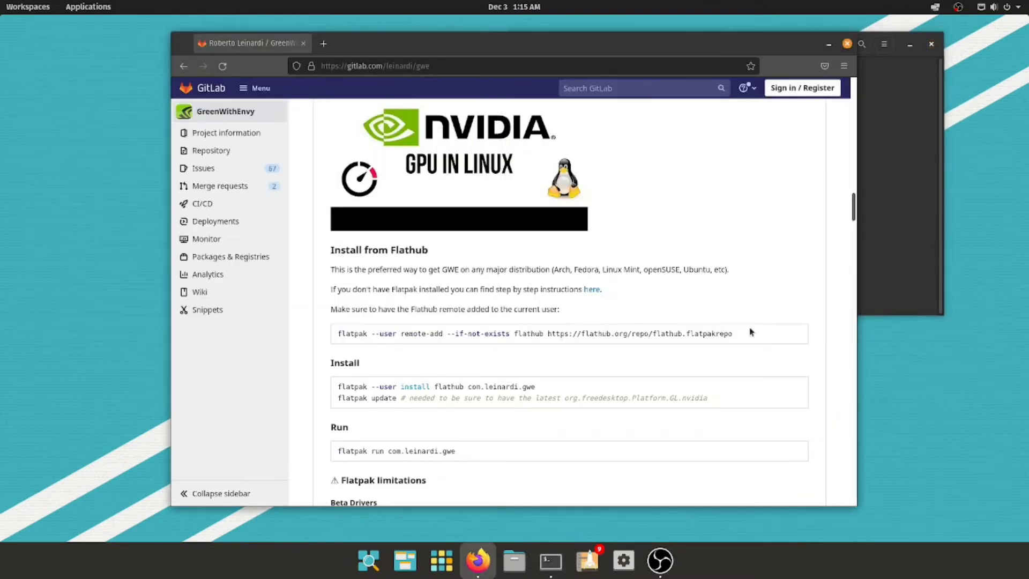
{"action": "triple_click", "coordinate": [751, 331]}
{"action": "left_click", "coordinate": [834, 288]}
{"action": "left_click", "coordinate": [912, 214]}
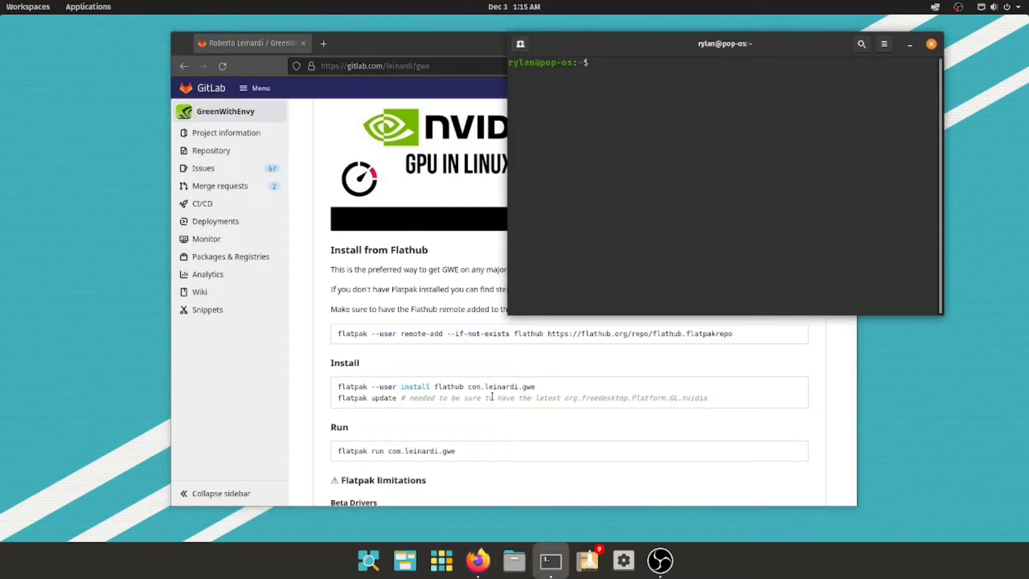
{"action": "left_click", "coordinate": [337, 387]}
{"action": "triple_click", "coordinate": [539, 391]}
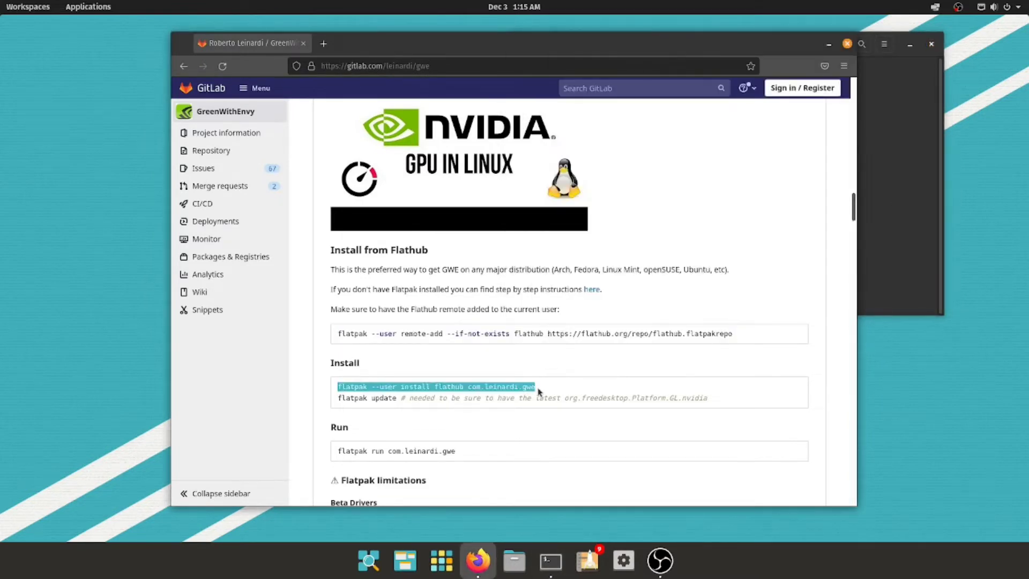
{"action": "left_click", "coordinate": [886, 156]}
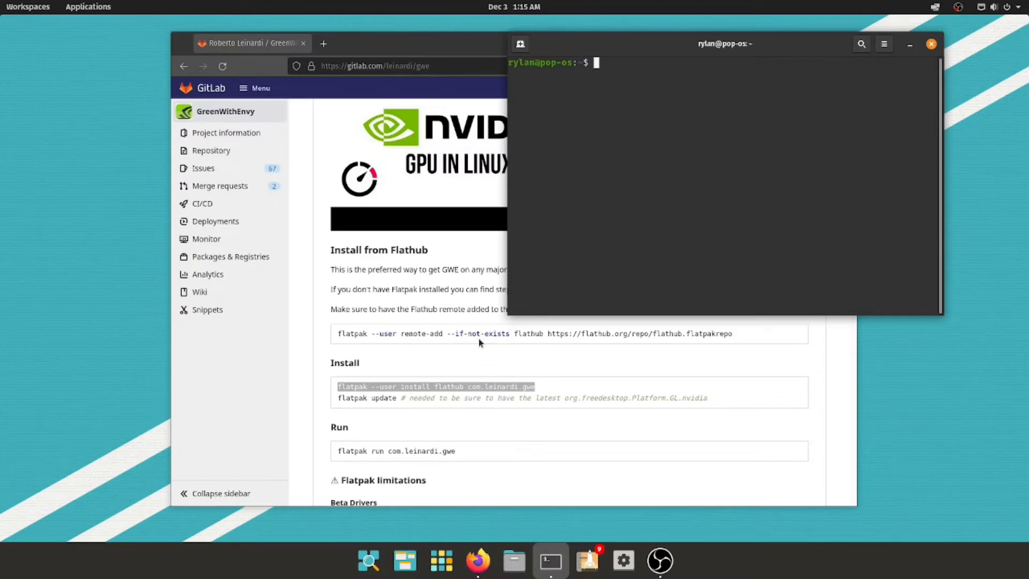
Select the flatpak update and then the 'flatpak run com.leinardi.gwe' command on the GitLab page
{"action": "left_click", "coordinate": [341, 398]}
{"action": "left_click_drag", "start_coordinate": [342, 398], "coordinate": [387, 401]}
{"action": "left_click", "coordinate": [388, 402]}
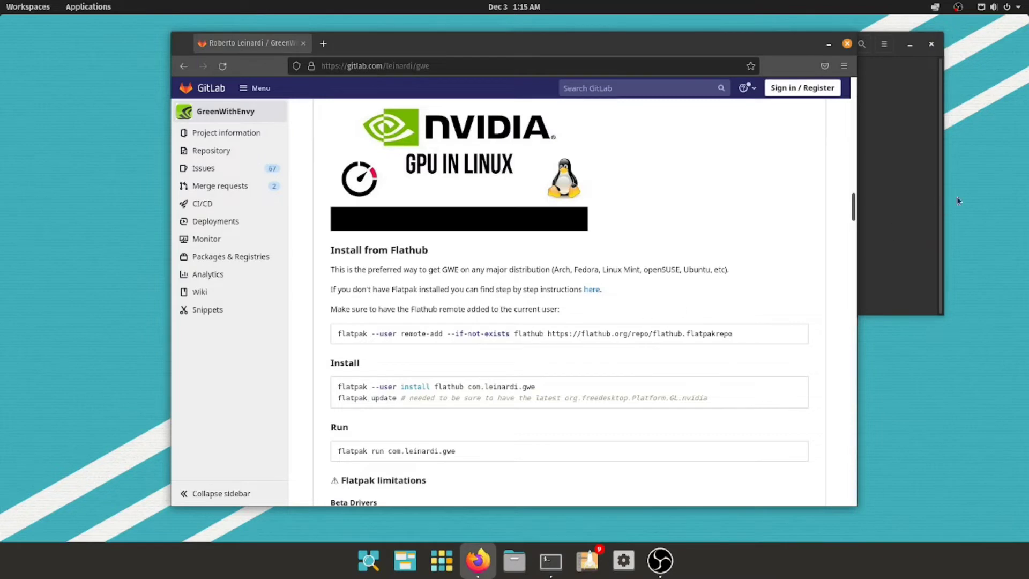
{"action": "left_click", "coordinate": [933, 184]}
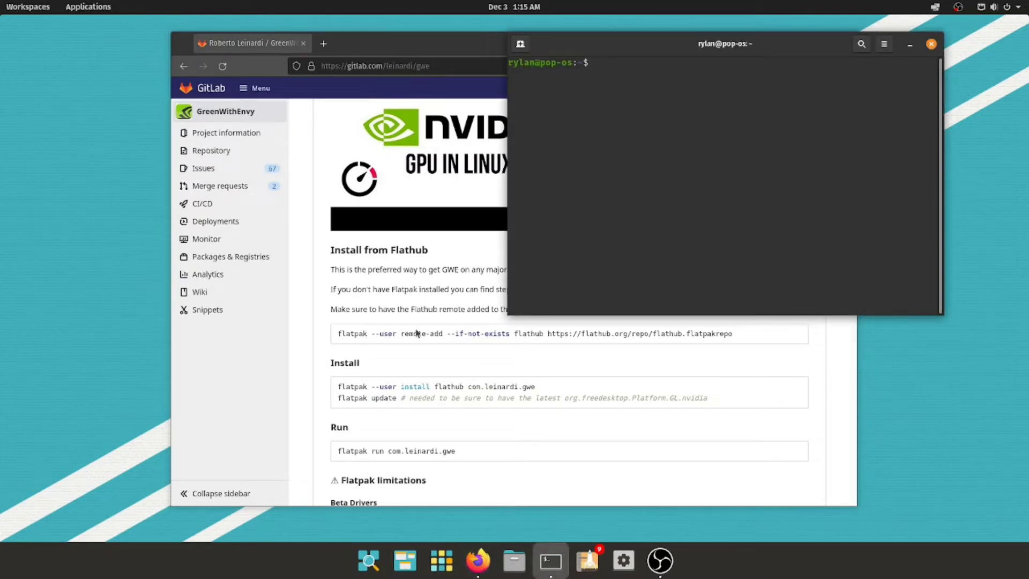
{"action": "left_click", "coordinate": [338, 450]}
{"action": "left_click_drag", "start_coordinate": [338, 450], "coordinate": [460, 456]}
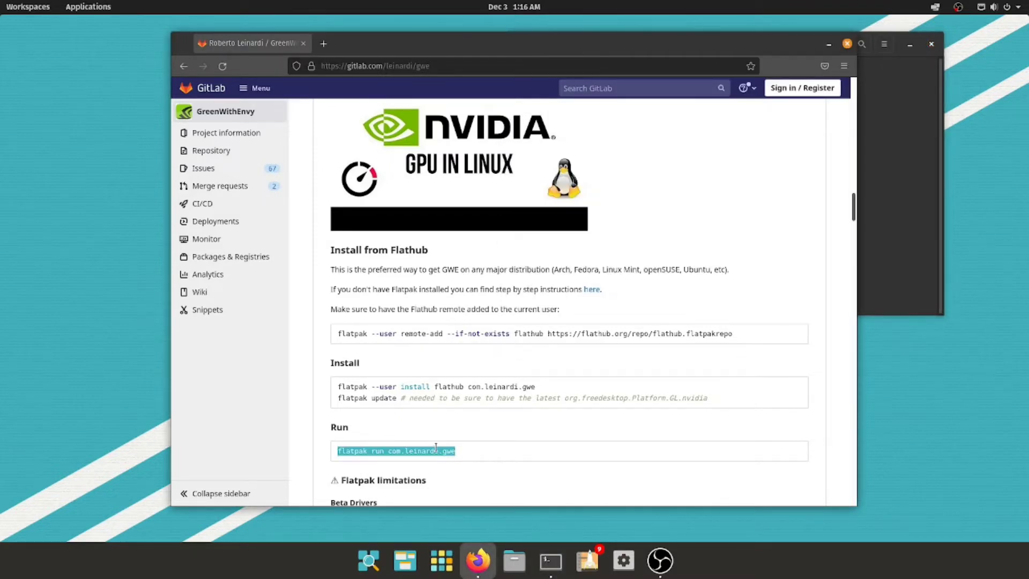
Paste into the terminal and erase the garbled line that appears
{"action": "left_click", "coordinate": [829, 44]}
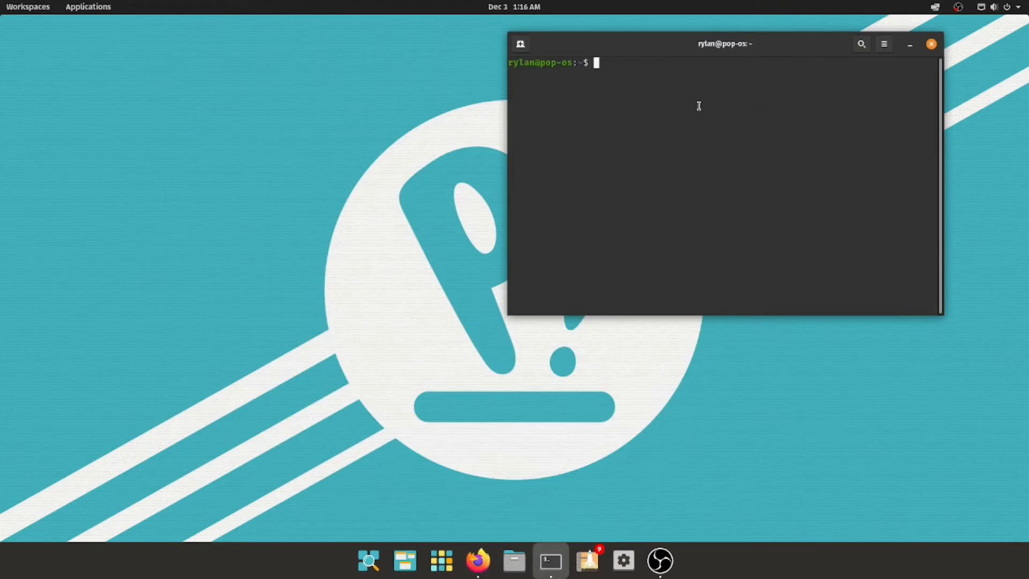
{"action": "right_click", "coordinate": [699, 74]}
{"action": "left_click", "coordinate": [721, 116]}
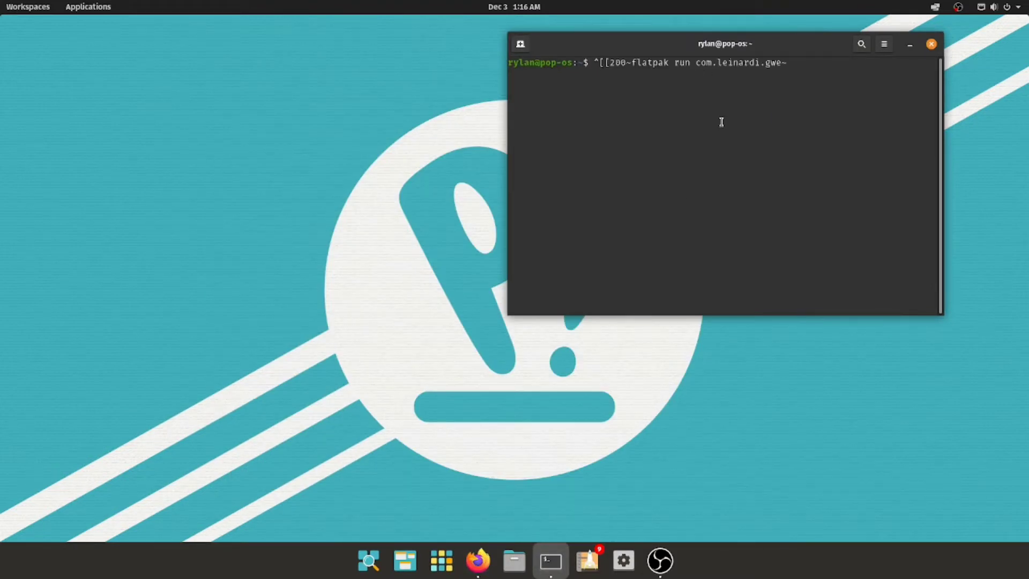
{"action": "key", "text": "BackSpace"}
{"action": "key", "text": "BackSpace"}
{"action": "key", "text": "BackSpace"}
{"action": "key", "text": "BackSpace"}
{"action": "key", "text": "BackSpace"}
{"action": "key", "text": "BackSpace"}
{"action": "key", "text": "BackSpace"}
{"action": "key", "text": "BackSpace"}
{"action": "key", "text": "BackSpace"}
{"action": "key", "text": "BackSpace"}
{"action": "key", "text": "BackSpace"}
{"action": "key", "text": "BackSpace"}
{"action": "key", "text": "BackSpace"}
{"action": "key", "text": "BackSpace"}
{"action": "key", "text": "BackSpace"}
{"action": "key", "text": "BackSpace"}
{"action": "key", "text": "BackSpace"}
{"action": "key", "text": "BackSpace"}
{"action": "key", "text": "BackSpace"}
{"action": "key", "text": "BackSpace"}
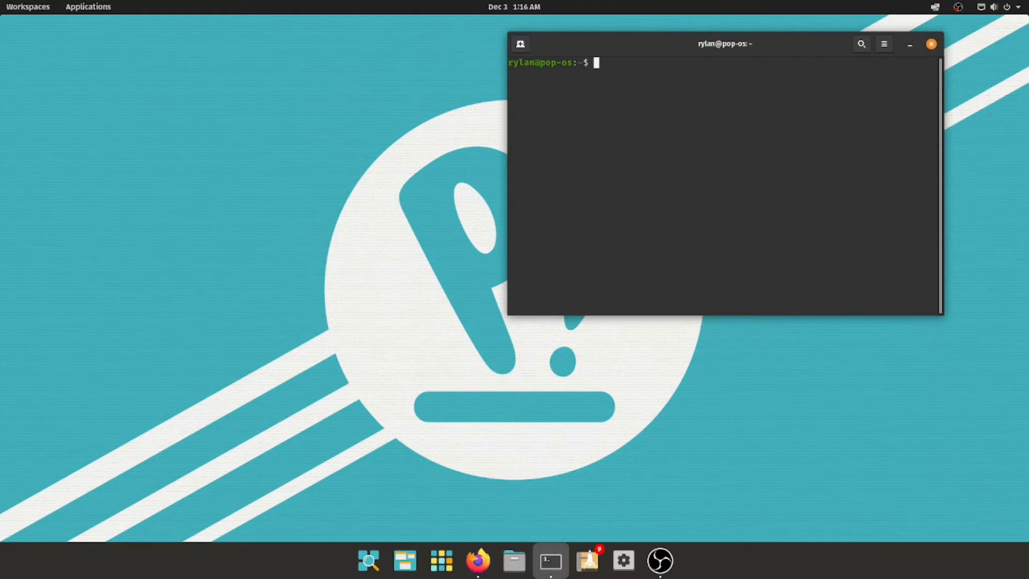
{"action": "right_click", "coordinate": [723, 70]}
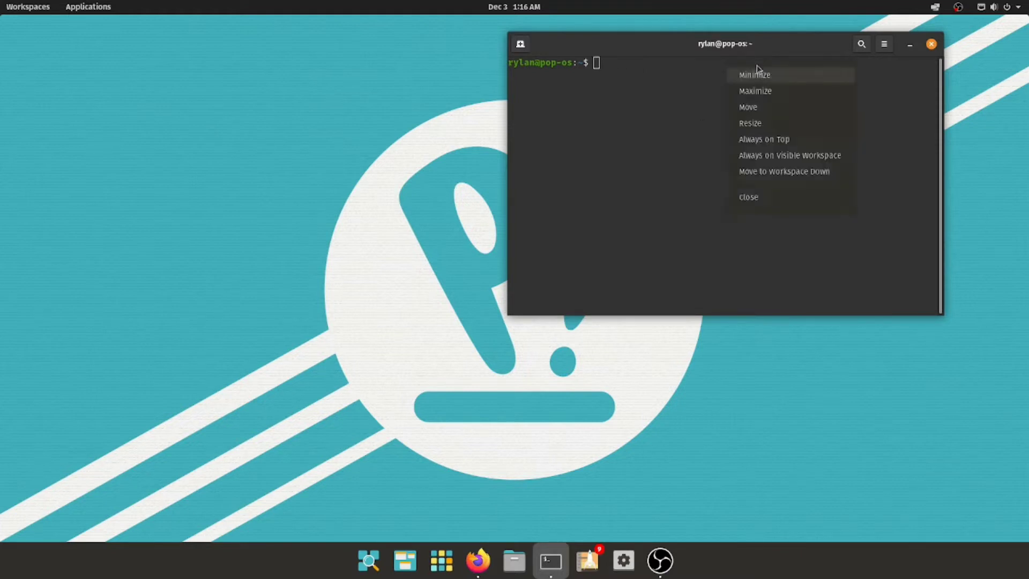
{"action": "left_click", "coordinate": [643, 191]}
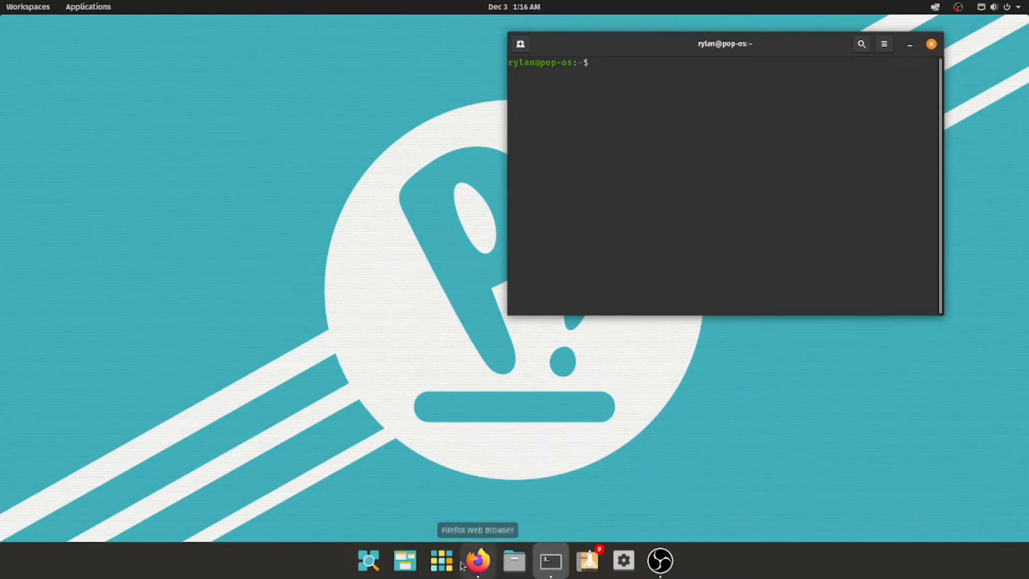
Copy 'flatpak run com.leinardi.gwe' from GitLab and paste it at the terminal prompt
{"action": "left_click", "coordinate": [478, 560]}
{"action": "right_click", "coordinate": [371, 457]}
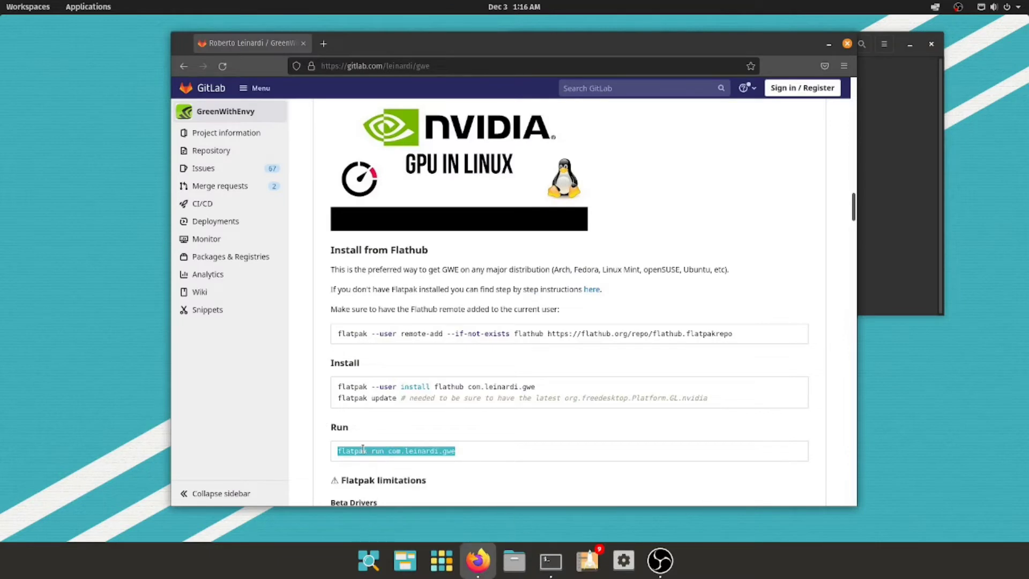
{"action": "right_click", "coordinate": [370, 458]}
{"action": "double_click", "coordinate": [344, 450]}
{"action": "left_click", "coordinate": [347, 453]}
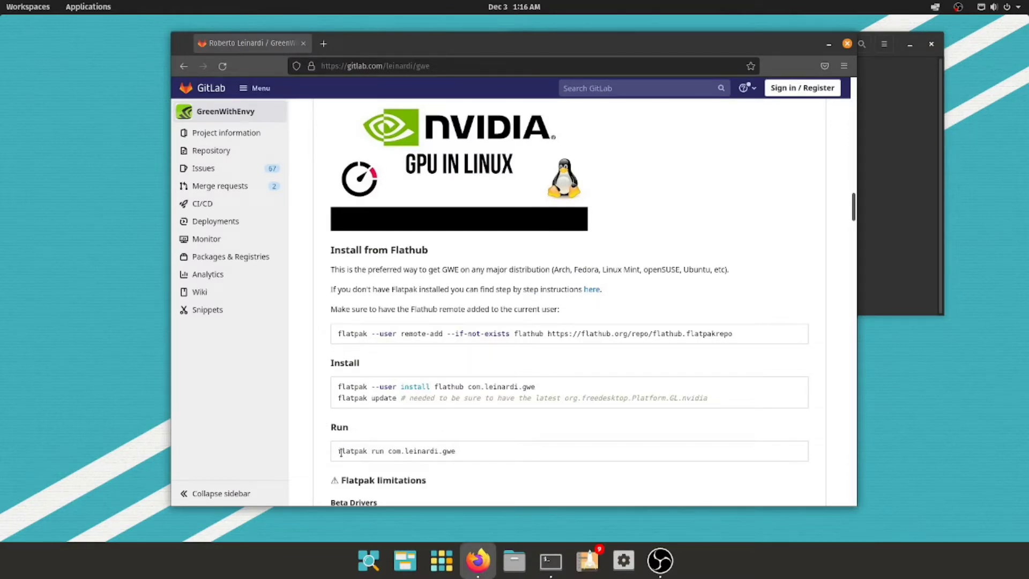
{"action": "left_click_drag", "start_coordinate": [337, 452], "coordinate": [456, 454]}
{"action": "right_click", "coordinate": [456, 454]}
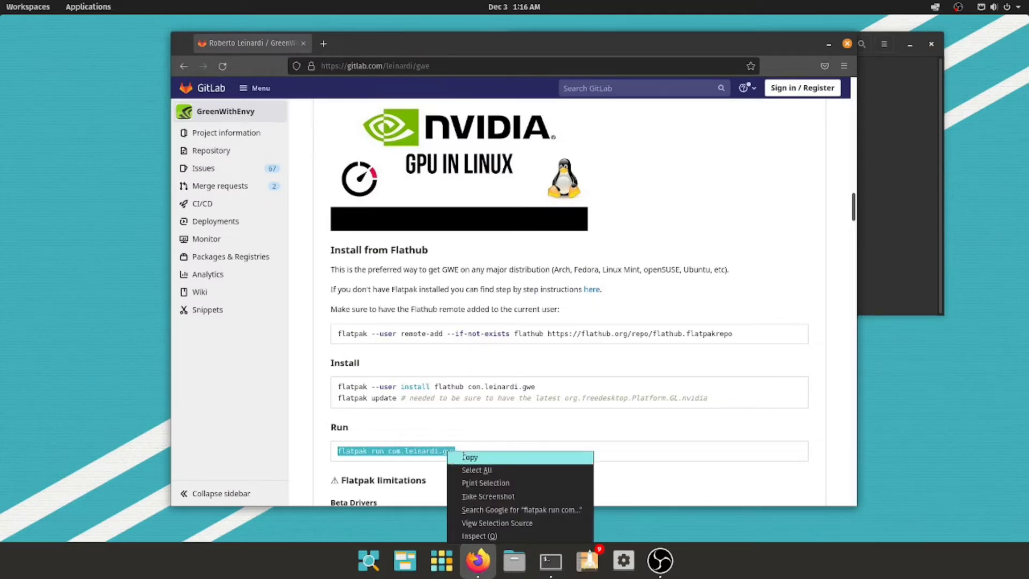
{"action": "left_click", "coordinate": [467, 456]}
{"action": "left_click", "coordinate": [858, 193]}
{"action": "right_click", "coordinate": [726, 91]}
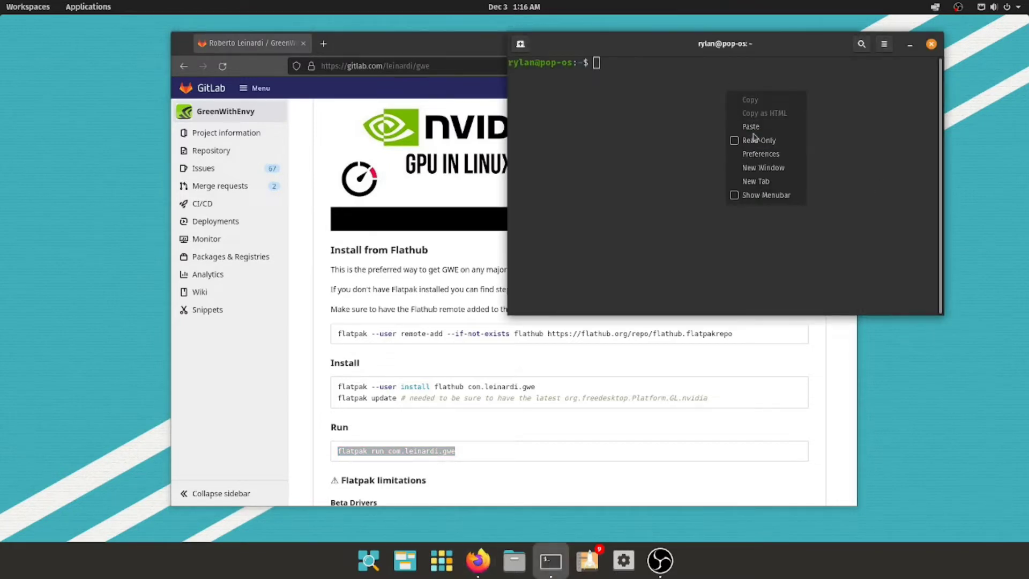
{"action": "left_click", "coordinate": [754, 131]}
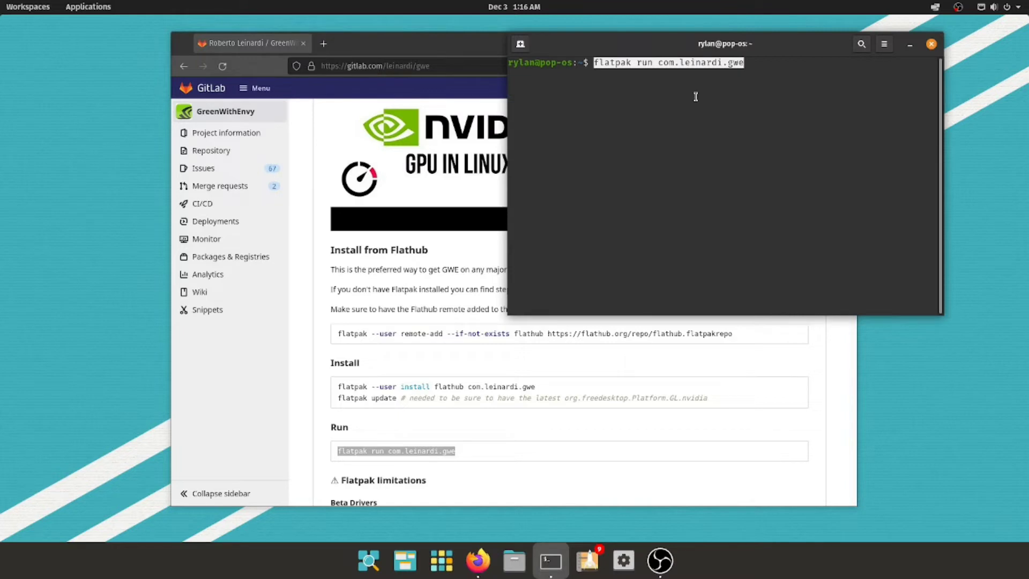
Run the flatpak command to launch GreenWithEnvy, keeping the fan profile on Auto (VBIOS controlled)
{"action": "key", "text": "Return"}
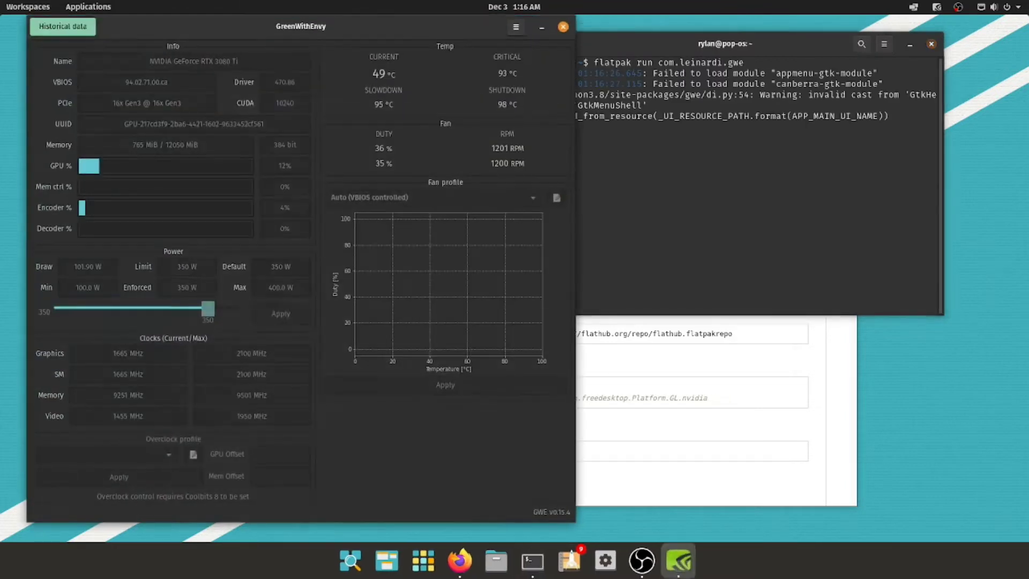
{"action": "left_click_drag", "start_coordinate": [413, 34], "coordinate": [551, 44]}
{"action": "left_click", "coordinate": [533, 217]}
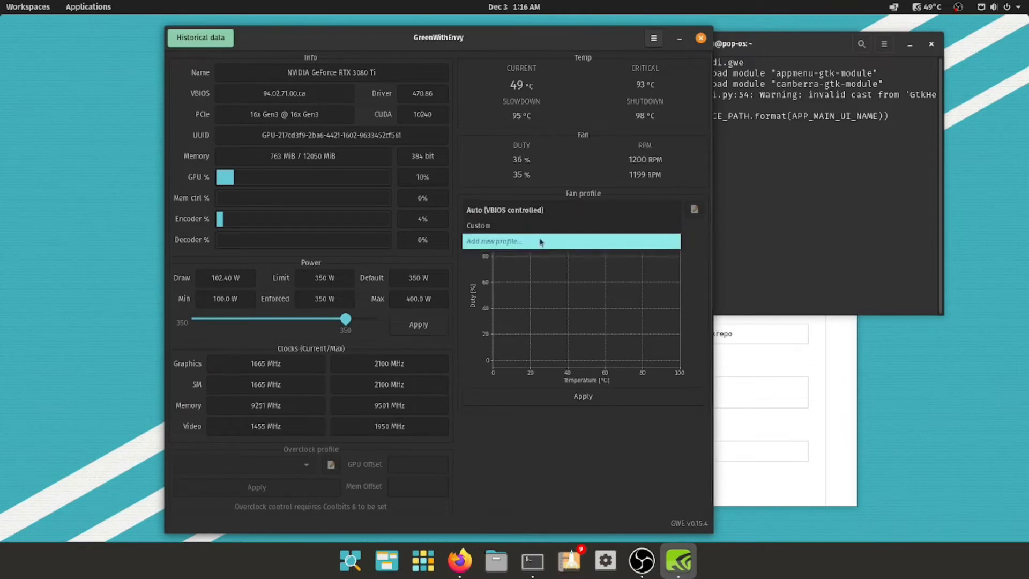
{"action": "left_click", "coordinate": [544, 209]}
{"action": "left_click", "coordinate": [543, 209]}
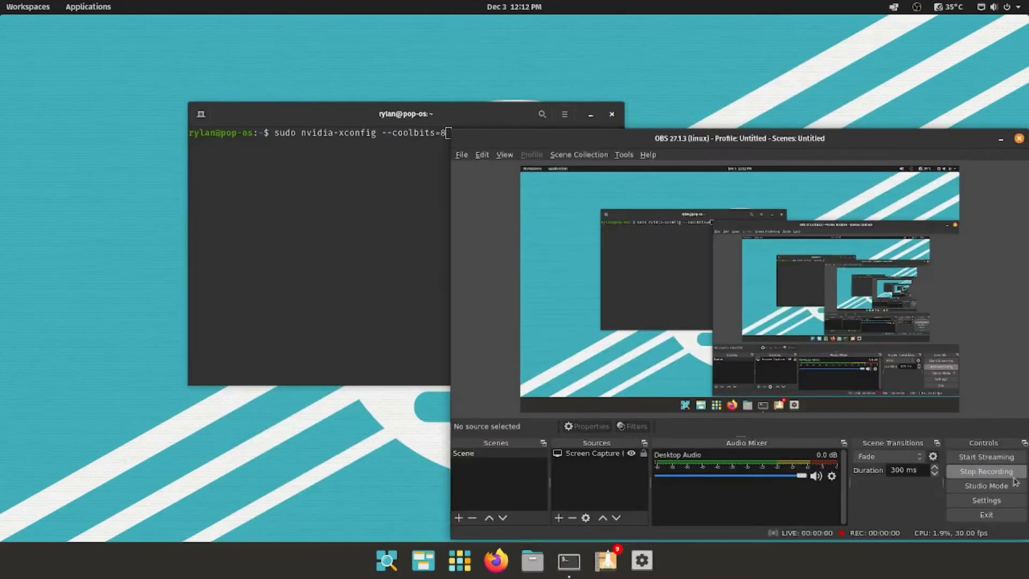
Relaunch GreenWithEnvy from the Applications list after moving the other window aside
{"action": "left_click", "coordinate": [1000, 140]}
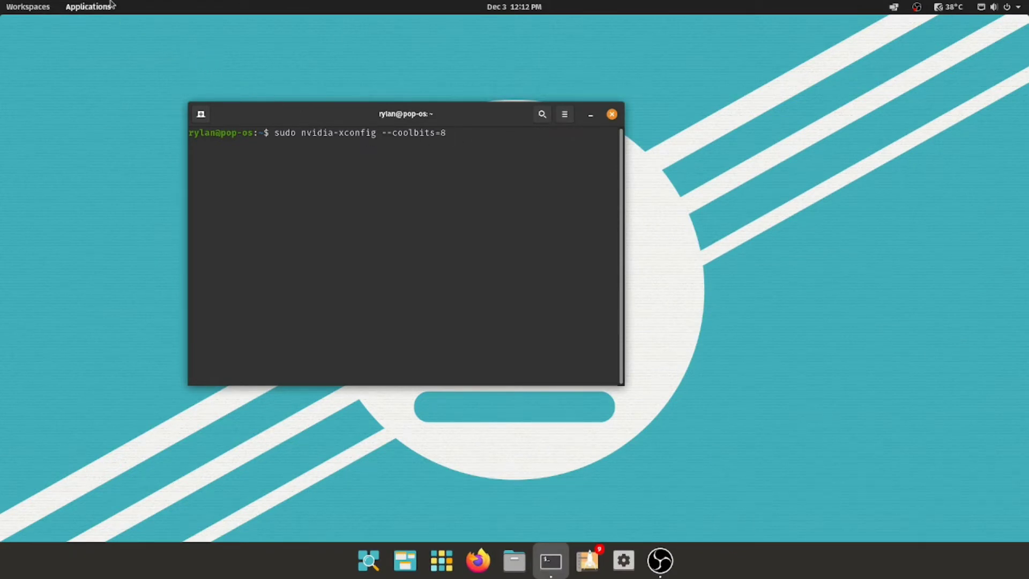
{"action": "left_click", "coordinate": [87, 7]}
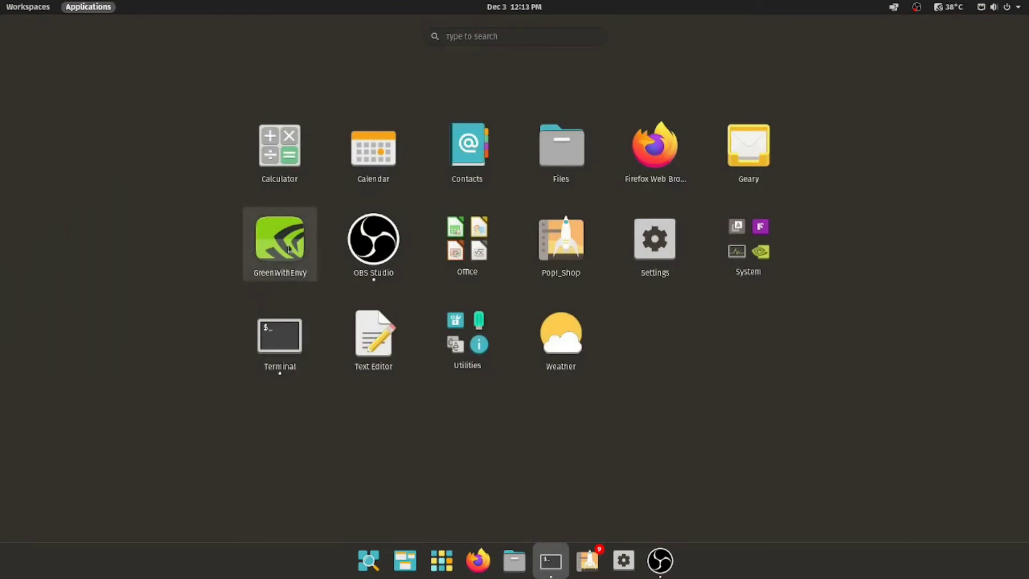
{"action": "key", "text": "super"}
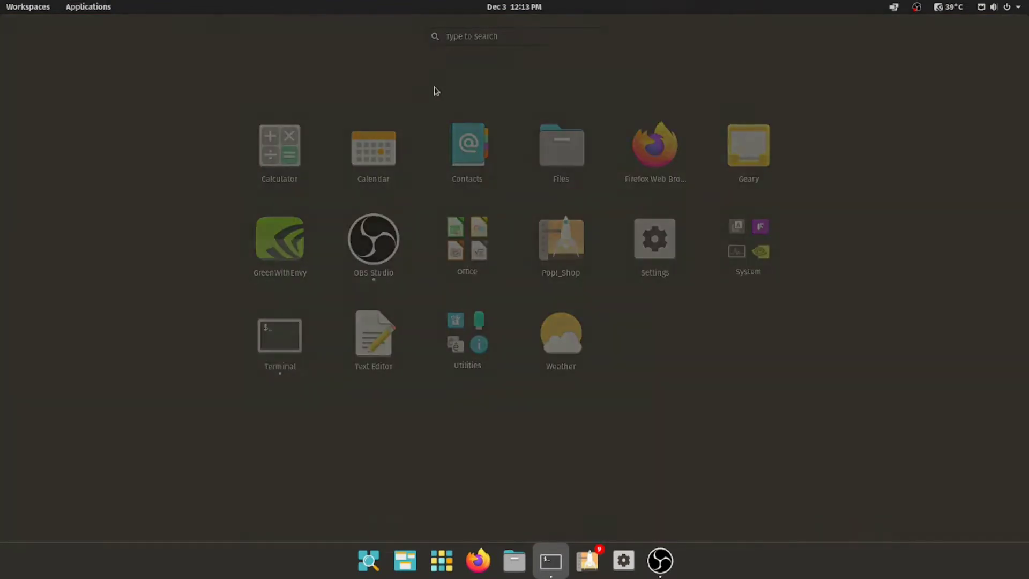
{"action": "key", "text": "super"}
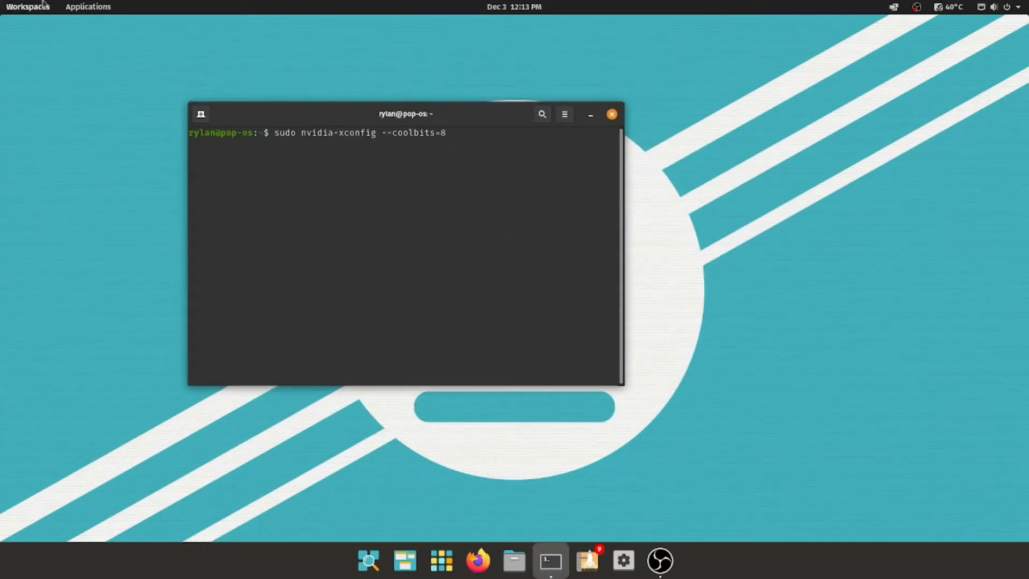
{"action": "left_click", "coordinate": [87, 6]}
{"action": "left_click", "coordinate": [278, 237]}
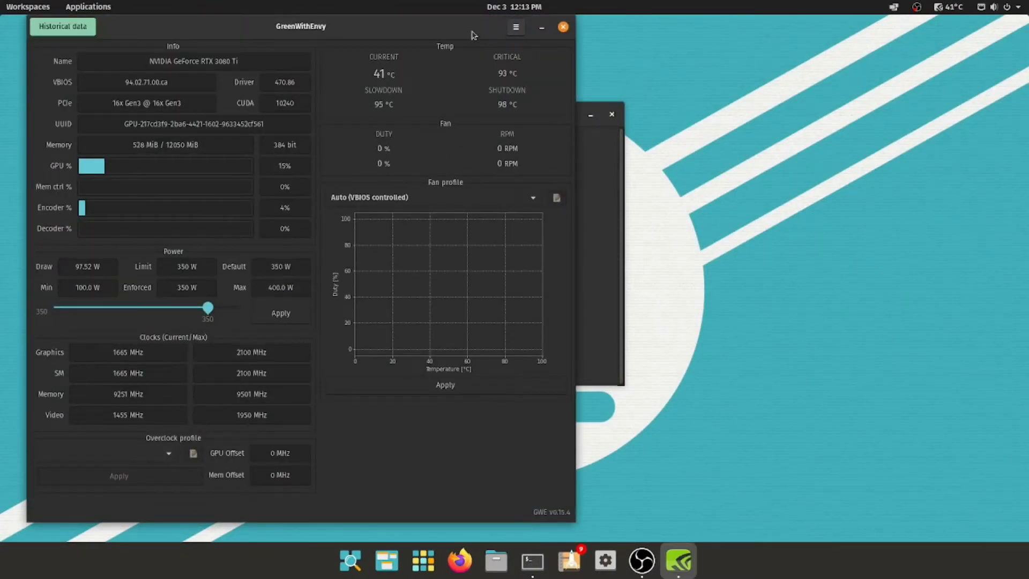
Bring GreenWithEnvy forward alone, minimize the terminal, and start a new overclock profile
{"action": "left_click_drag", "start_coordinate": [473, 32], "coordinate": [958, 89]}
{"action": "left_click", "coordinate": [985, 79]}
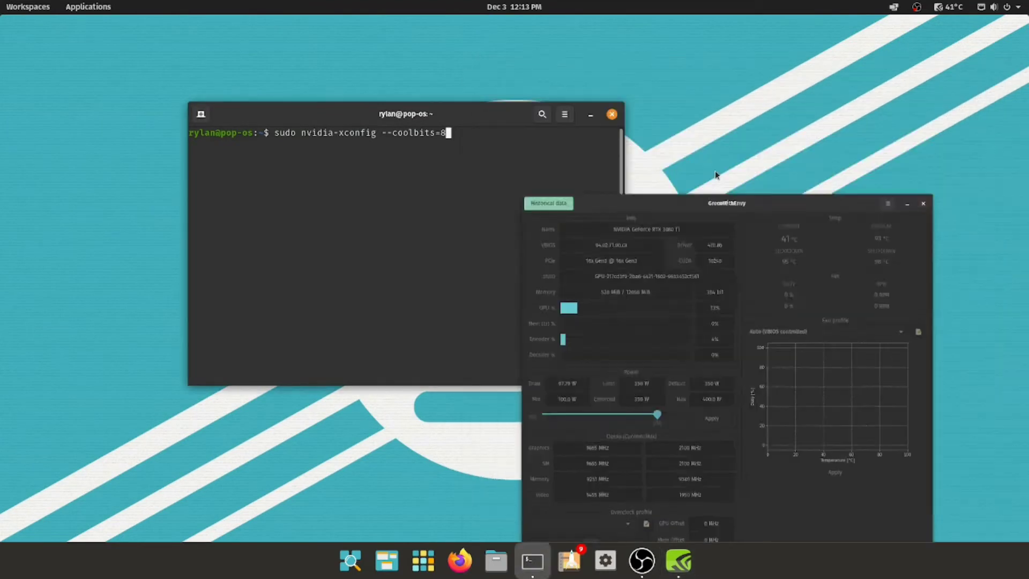
{"action": "left_click_drag", "start_coordinate": [456, 129], "coordinate": [276, 133]}
{"action": "left_click", "coordinate": [318, 130]}
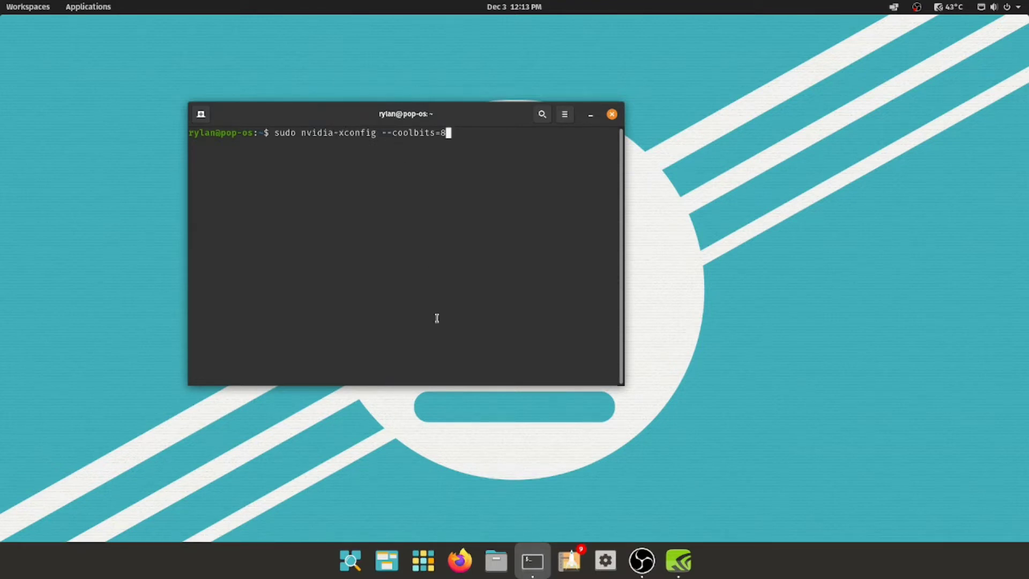
{"action": "left_click", "coordinate": [678, 557]}
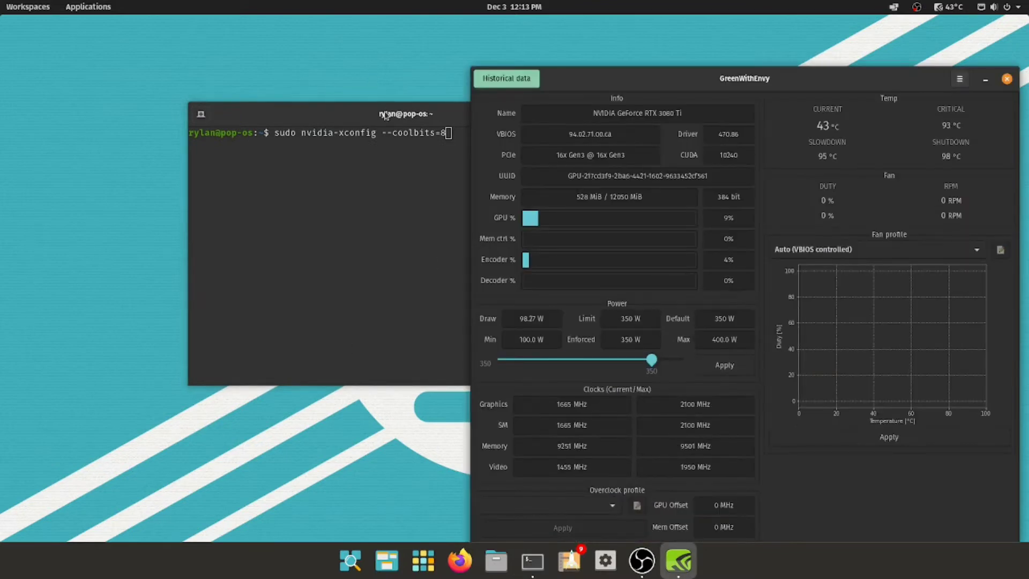
{"action": "left_click_drag", "start_coordinate": [384, 115], "coordinate": [285, 134]}
{"action": "left_click", "coordinate": [487, 133]}
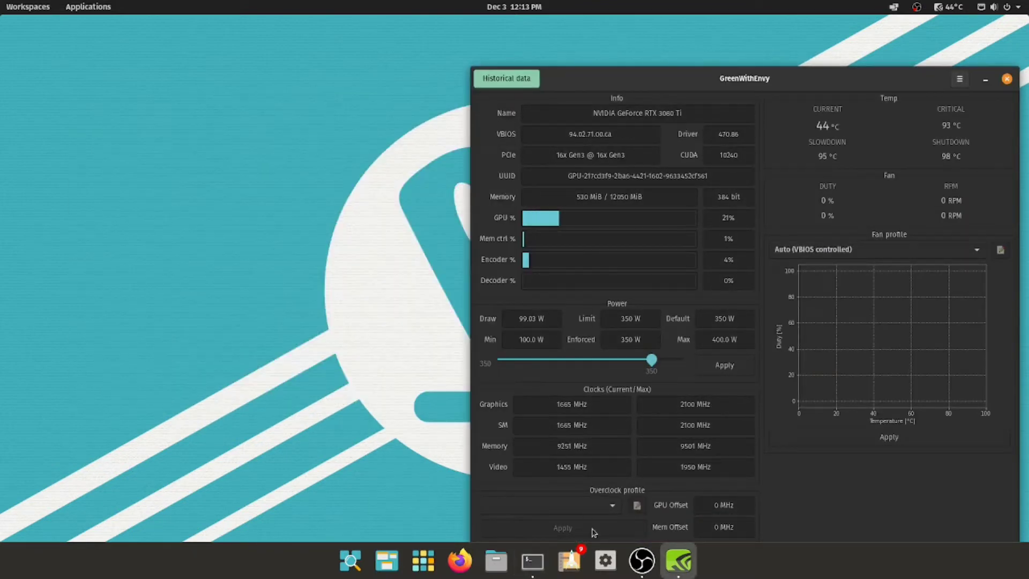
{"action": "left_click", "coordinate": [612, 508]}
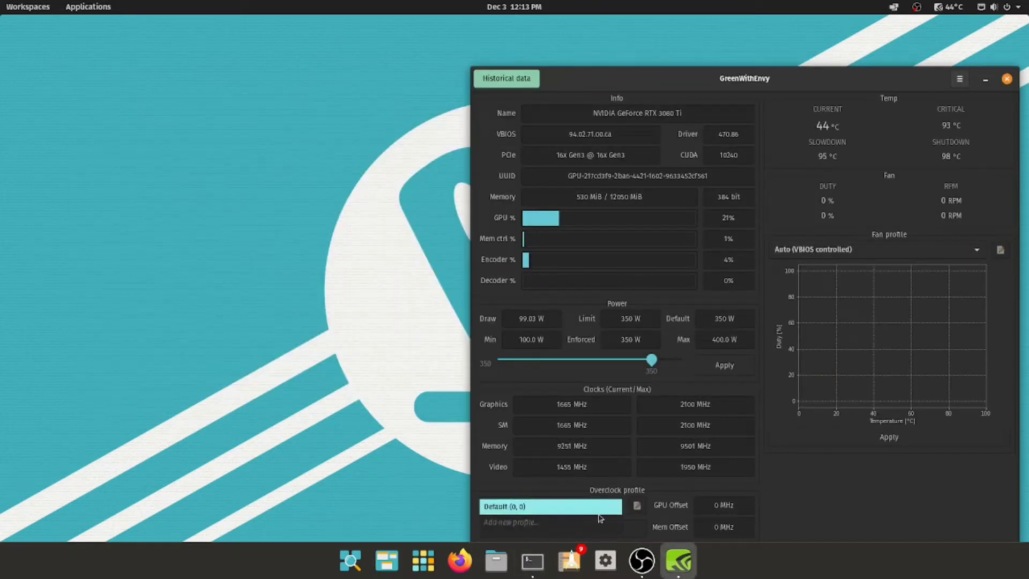
{"action": "left_click", "coordinate": [563, 522]}
{"action": "key", "text": "BackSpace"}
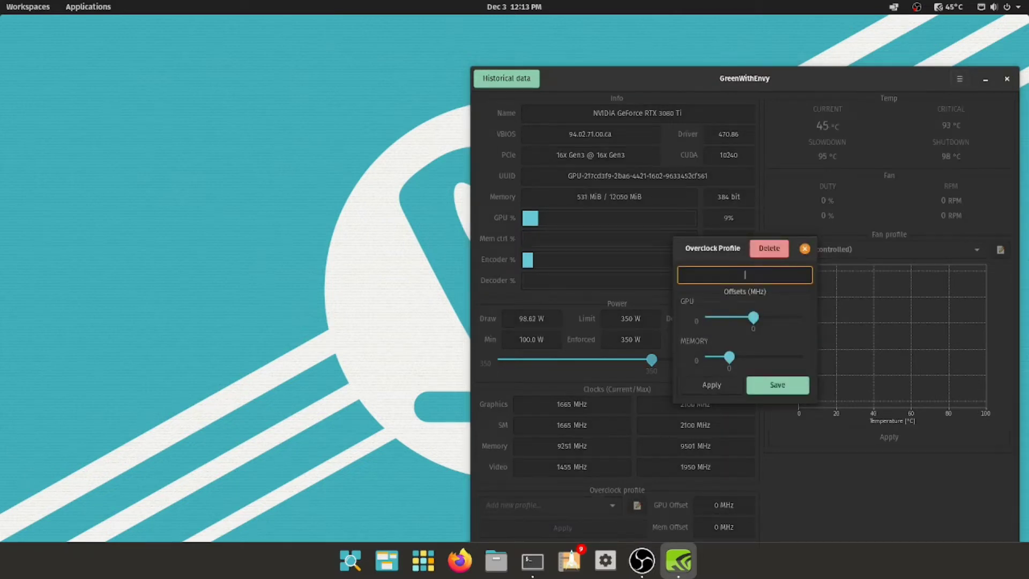
{"action": "type", "text": "Profile 1"}
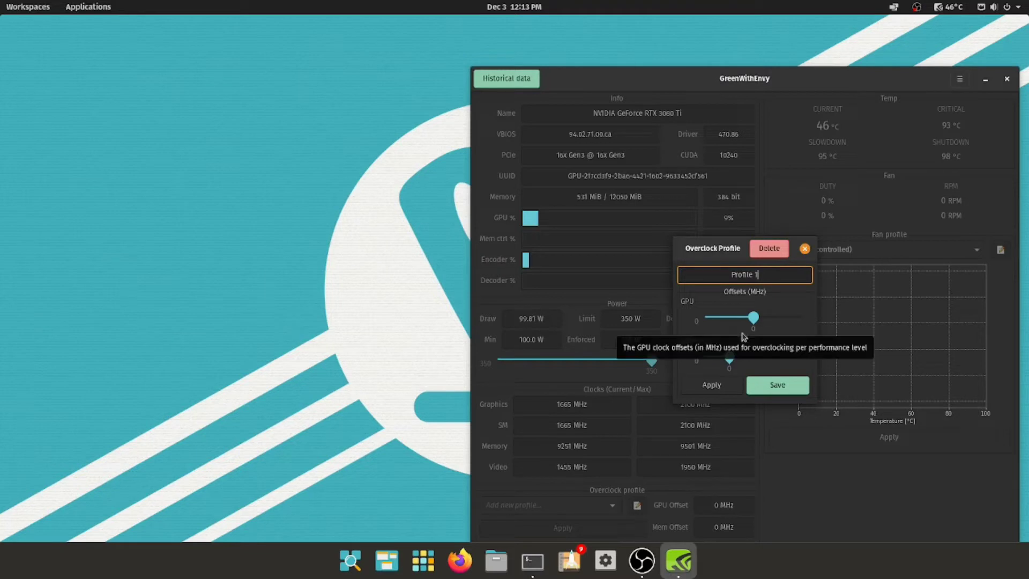
{"action": "mouse_move", "coordinate": [765, 323]}
{"action": "left_mouse_down"}
{"action": "mouse_move", "coordinate": [787, 323]}
{"action": "mouse_move", "coordinate": [763, 323]}
{"action": "left_mouse_up"}
{"action": "mouse_move", "coordinate": [729, 360]}
{"action": "left_mouse_down"}
{"action": "mouse_move", "coordinate": [753, 360]}
{"action": "mouse_move", "coordinate": [742, 361]}
{"action": "left_mouse_up"}
{"action": "key", "text": "Escape"}
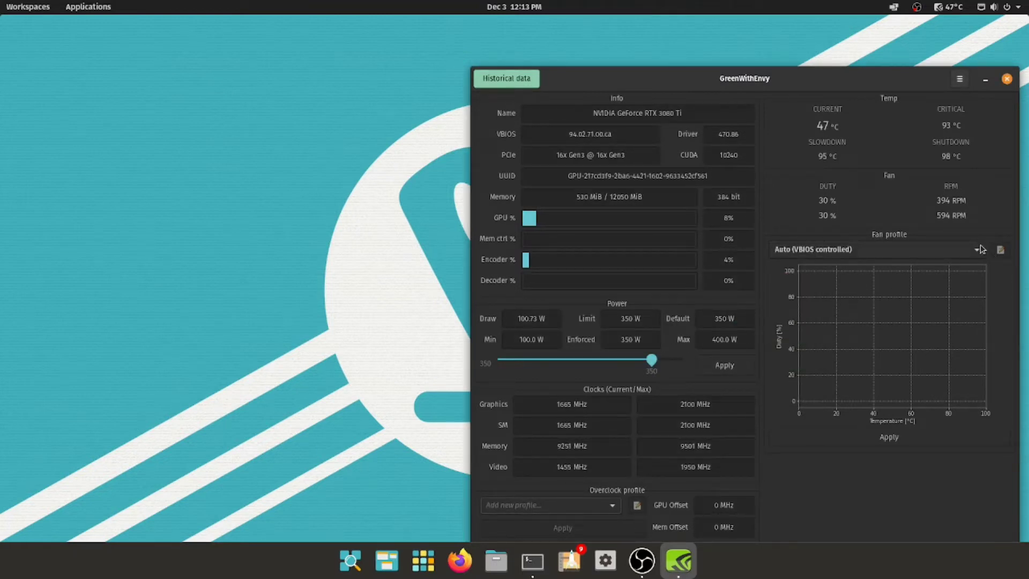
Open the Profile 1 fan curve, inspect its points, then delete the whole profile
{"action": "left_click", "coordinate": [980, 249]}
{"action": "left_click", "coordinate": [870, 259]}
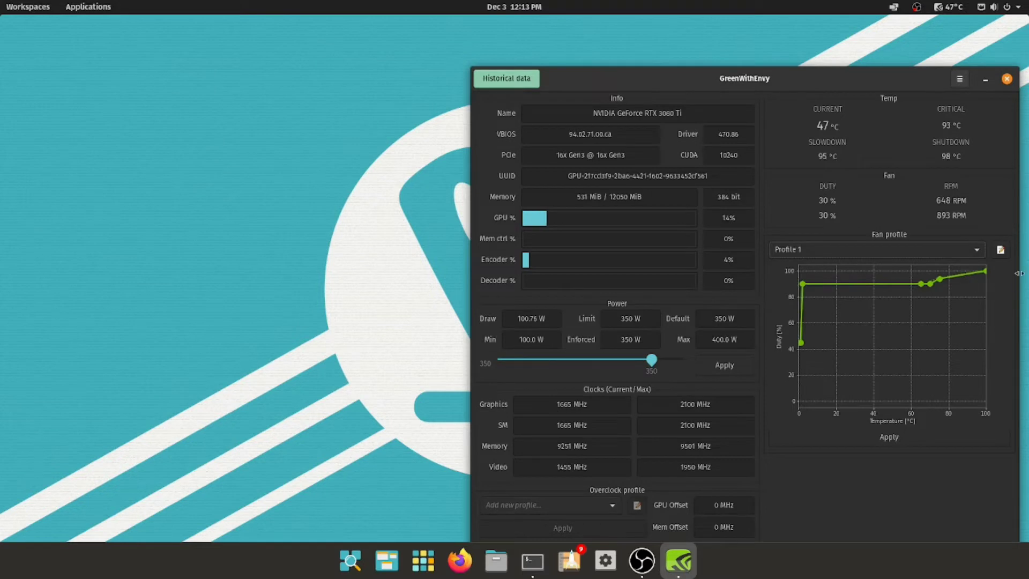
{"action": "left_click", "coordinate": [1000, 249]}
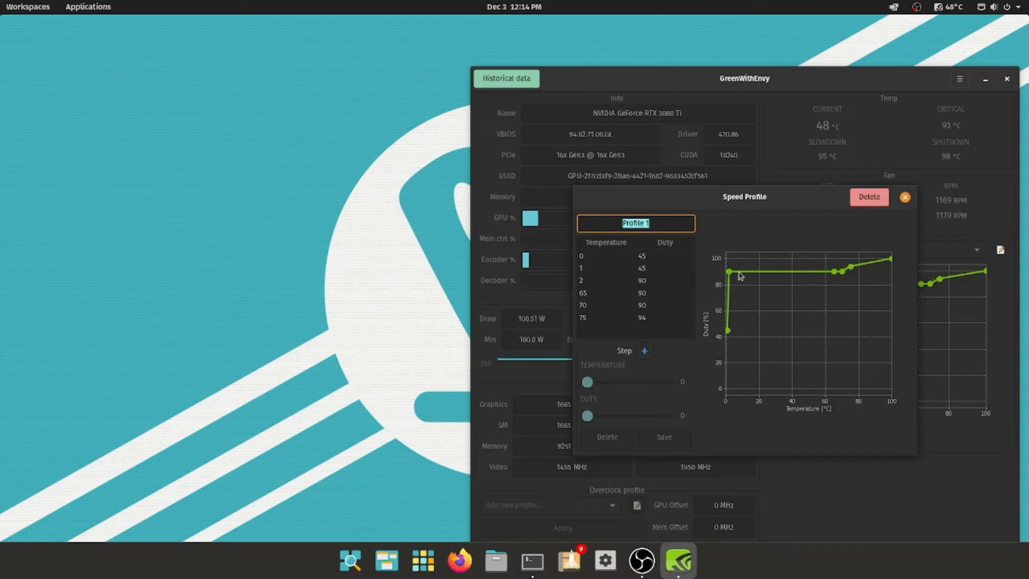
{"action": "left_click_drag", "start_coordinate": [717, 197], "coordinate": [675, 183]}
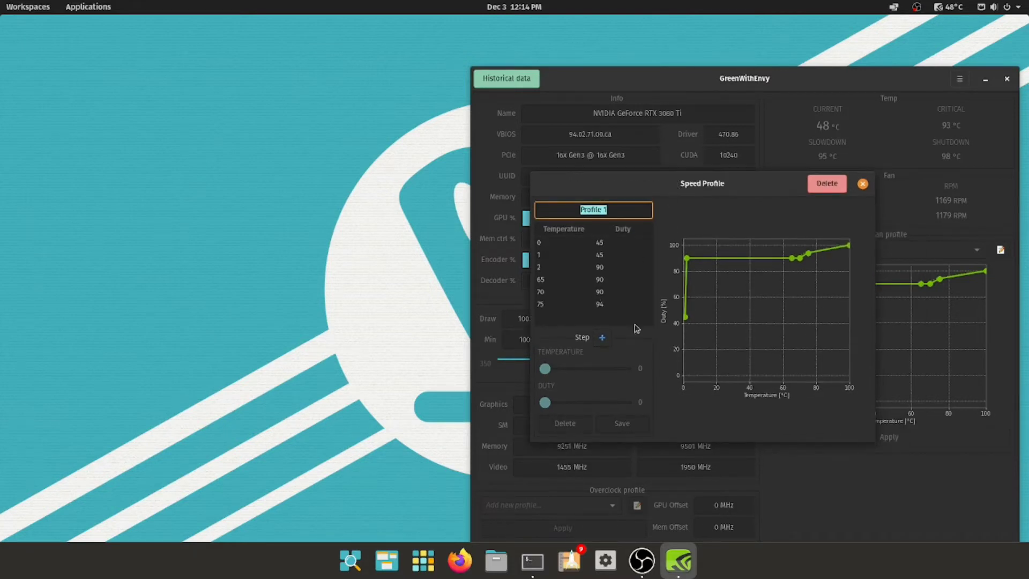
{"action": "left_click", "coordinate": [600, 243]}
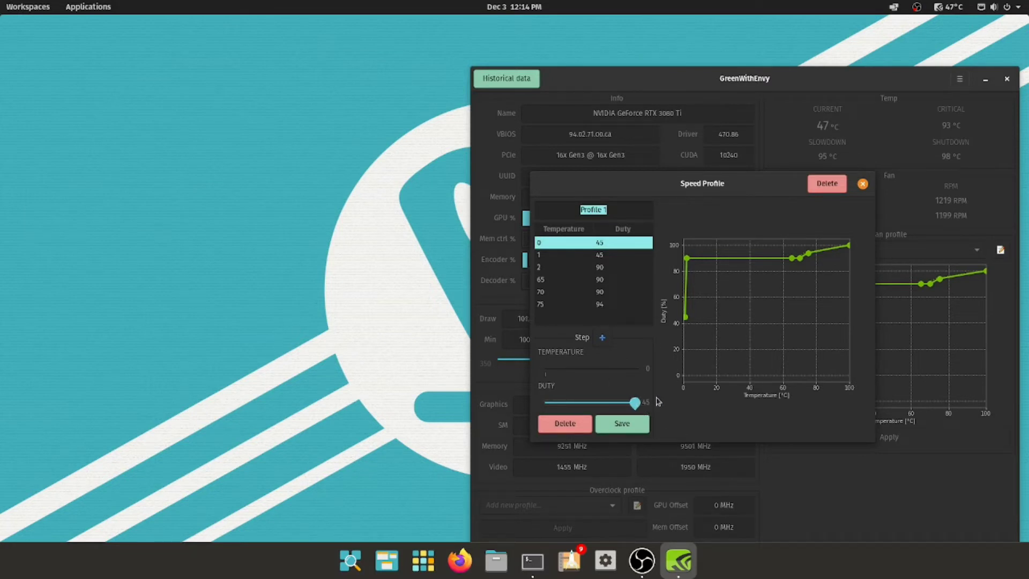
{"action": "key", "text": "Down"}
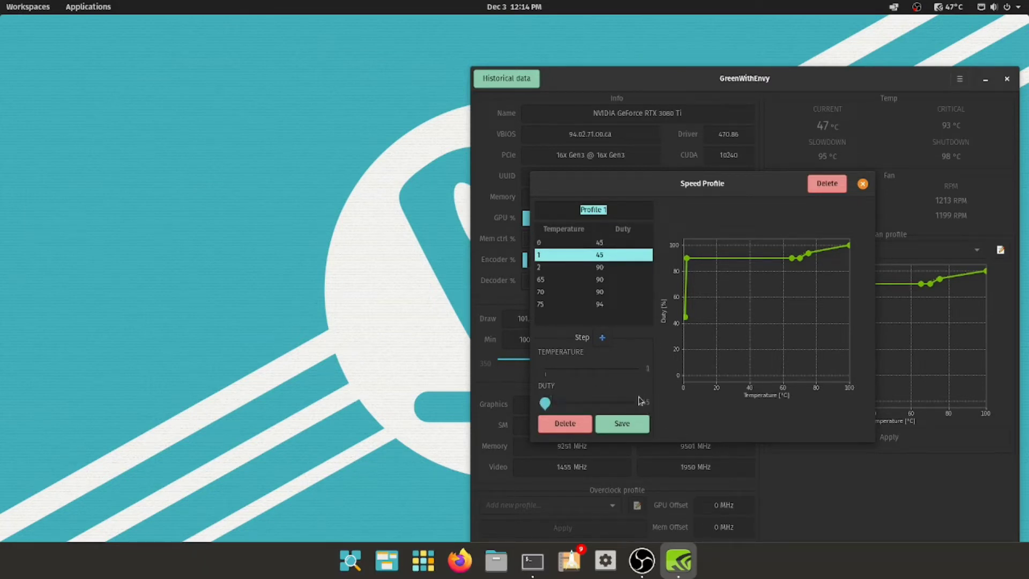
{"action": "left_click", "coordinate": [590, 279]}
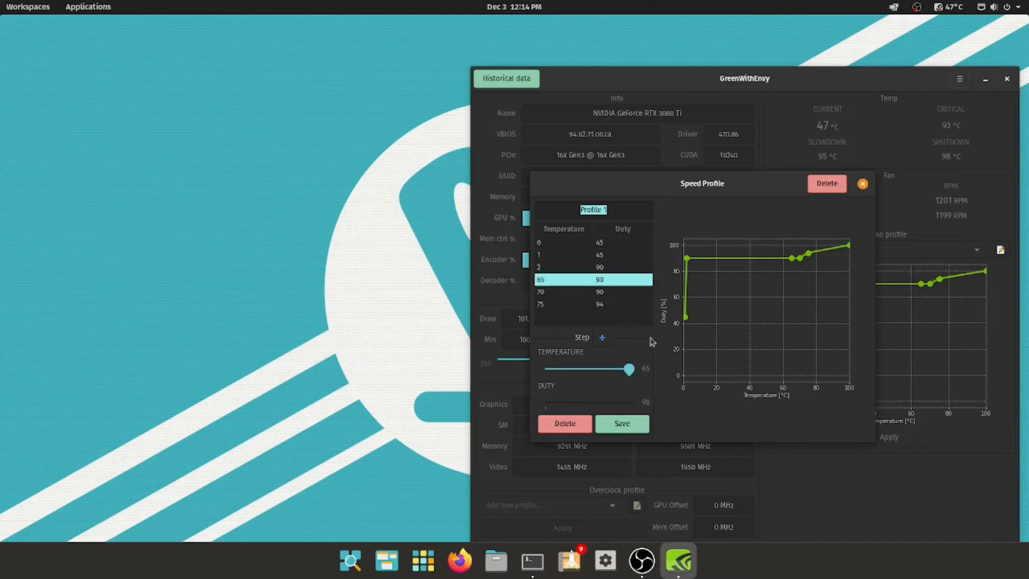
{"action": "left_click_drag", "start_coordinate": [624, 370], "coordinate": [600, 370]}
{"action": "left_click", "coordinate": [827, 183]}
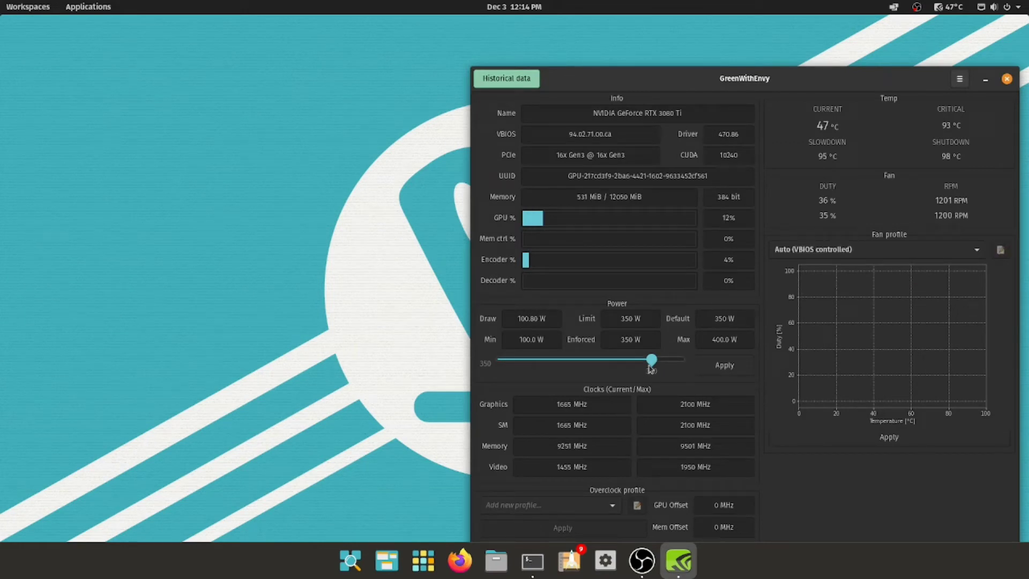
Drag the power limit from 350 W to about 313 W, then load ethermine.org in Firefox
{"action": "left_click_drag", "start_coordinate": [655, 365], "coordinate": [633, 373]}
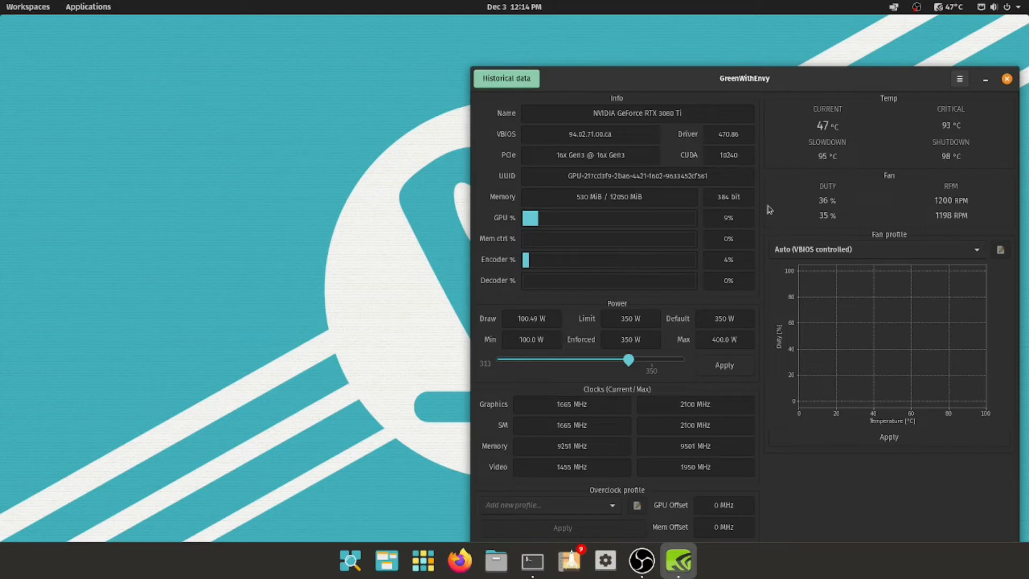
{"action": "left_click_drag", "start_coordinate": [693, 81], "coordinate": [529, 65]}
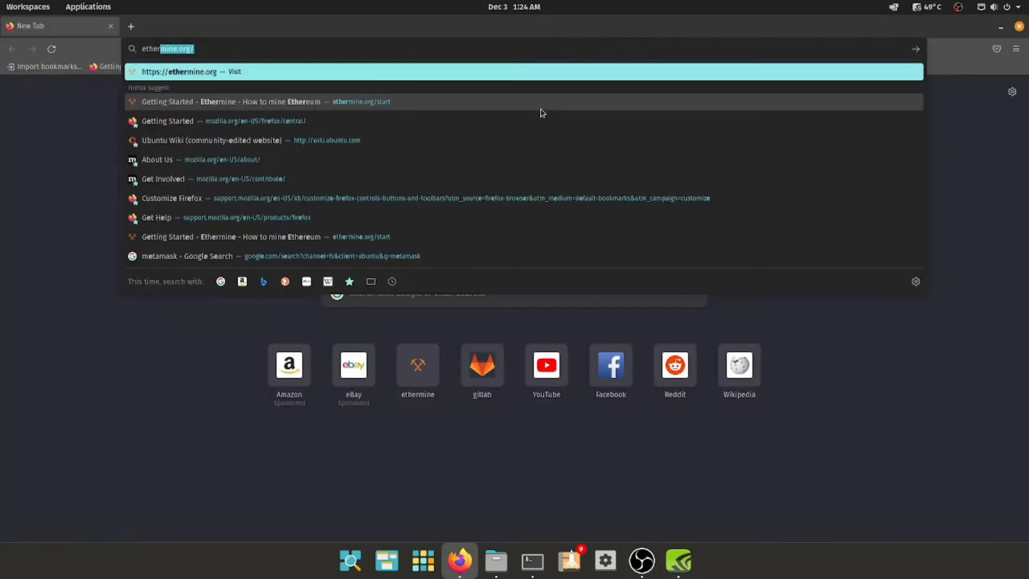
{"action": "key", "text": "Return"}
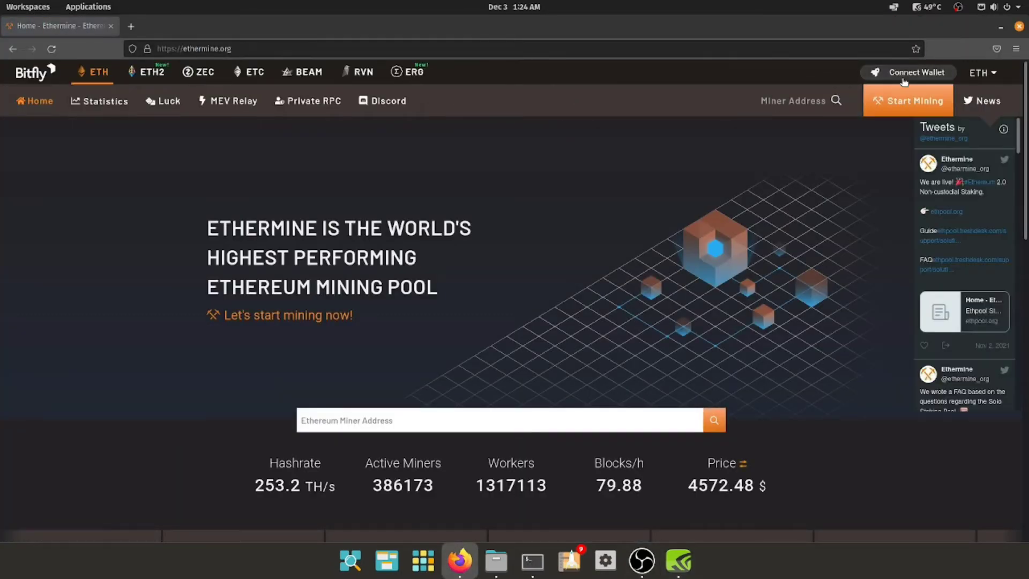
Follow Ethermine's Start Mining, Linux - NVIDIA instructions to the lolMiner guide
{"action": "left_click", "coordinate": [904, 99]}
{"action": "scroll", "coordinate": [602, 263], "scroll_direction": "down", "scroll_amount": 5}
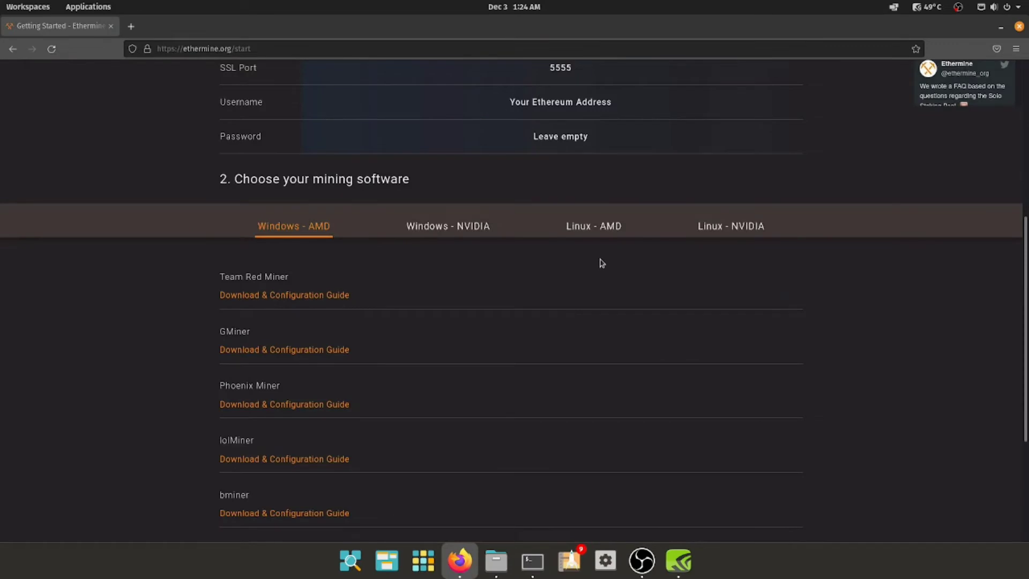
{"action": "left_click", "coordinate": [735, 234]}
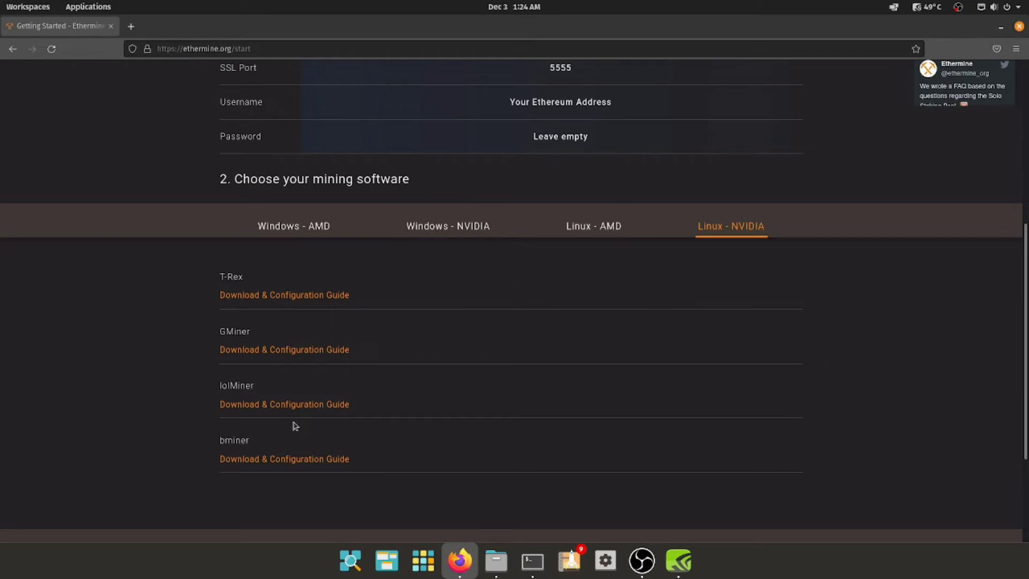
{"action": "left_click", "coordinate": [236, 405]}
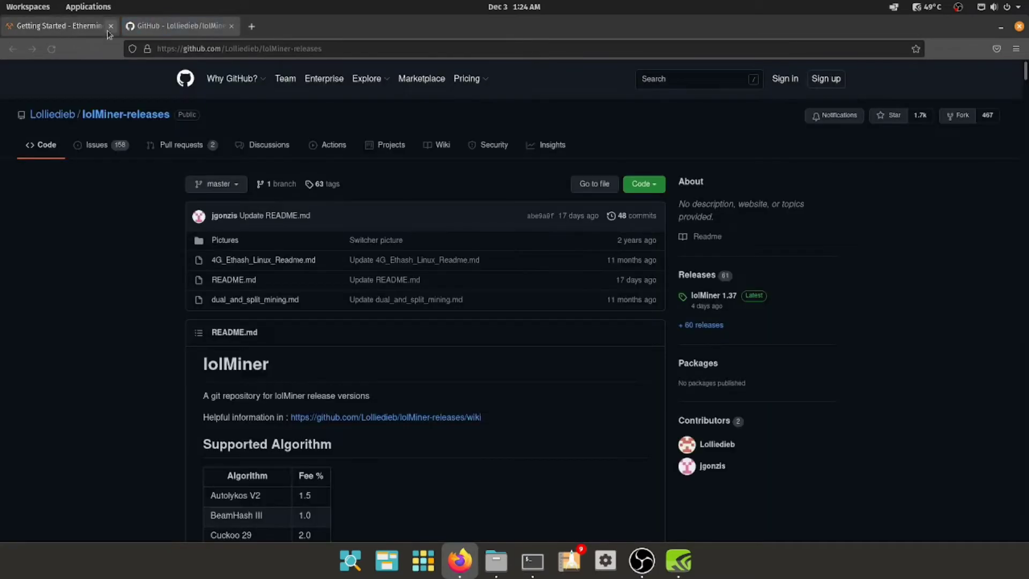
{"action": "left_click", "coordinate": [110, 27]}
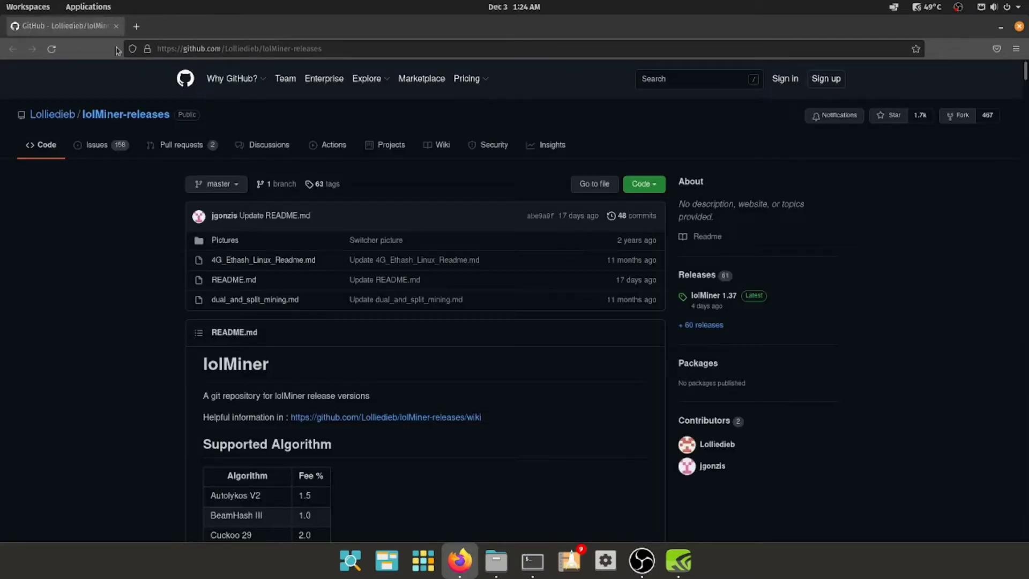
Download lolMiner_v1.37.tar.gz from the lolMiner 1.37 GitHub release page
{"action": "left_click", "coordinate": [712, 302]}
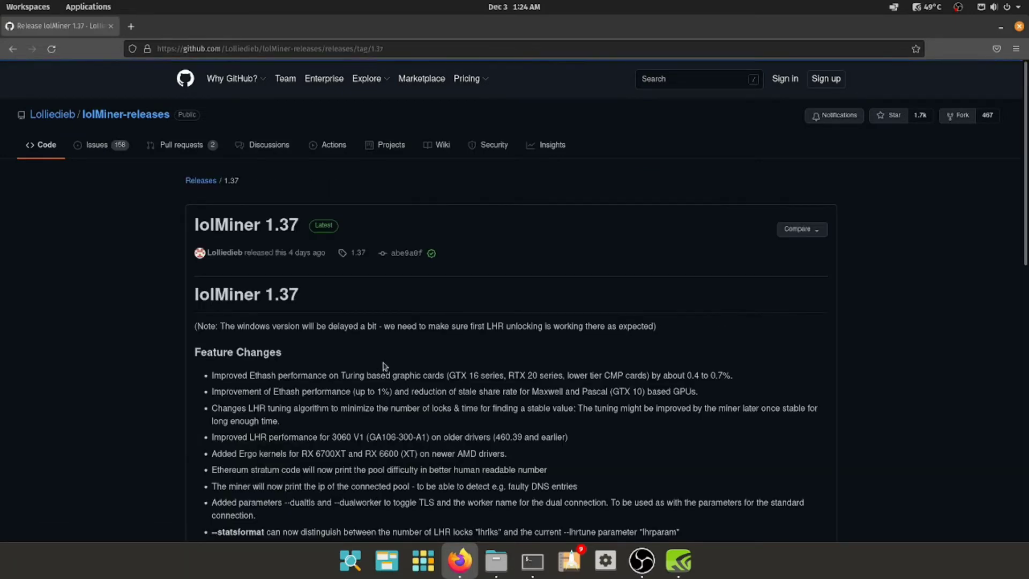
{"action": "scroll", "coordinate": [543, 325], "scroll_direction": "down", "scroll_amount": 6}
{"action": "scroll", "coordinate": [381, 349], "scroll_direction": "down", "scroll_amount": 5}
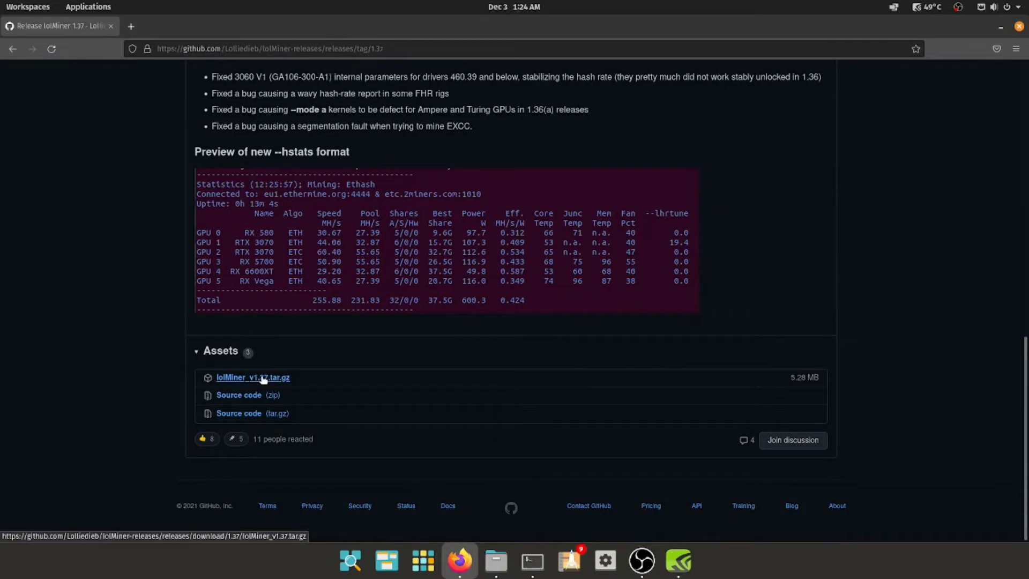
{"action": "left_click", "coordinate": [227, 377]}
Extract lolMiner_v1.37.tar.gz into the Home folder and close the archive viewer
{"action": "left_click", "coordinate": [432, 333]}
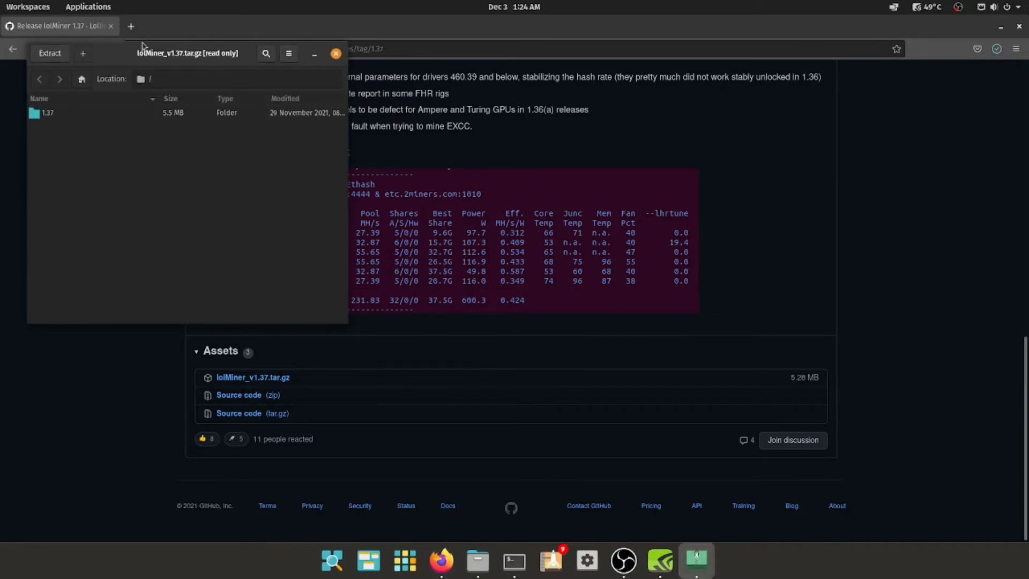
{"action": "left_click", "coordinate": [50, 54]}
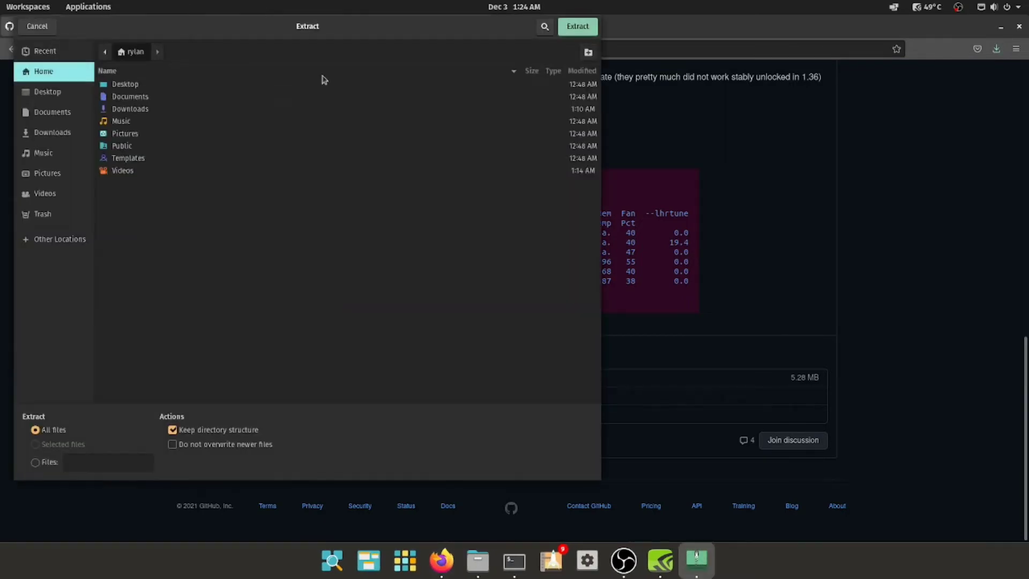
{"action": "left_click", "coordinate": [580, 26]}
{"action": "left_click", "coordinate": [148, 201]}
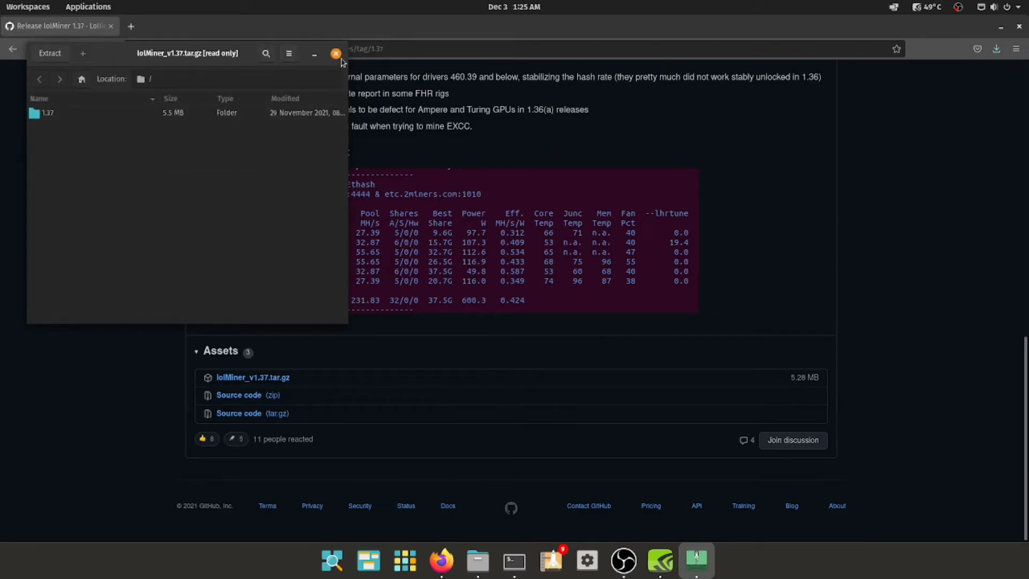
{"action": "left_click", "coordinate": [336, 54]}
Close Firefox and return to the Home folder in Files
{"action": "left_click", "coordinate": [1020, 28]}
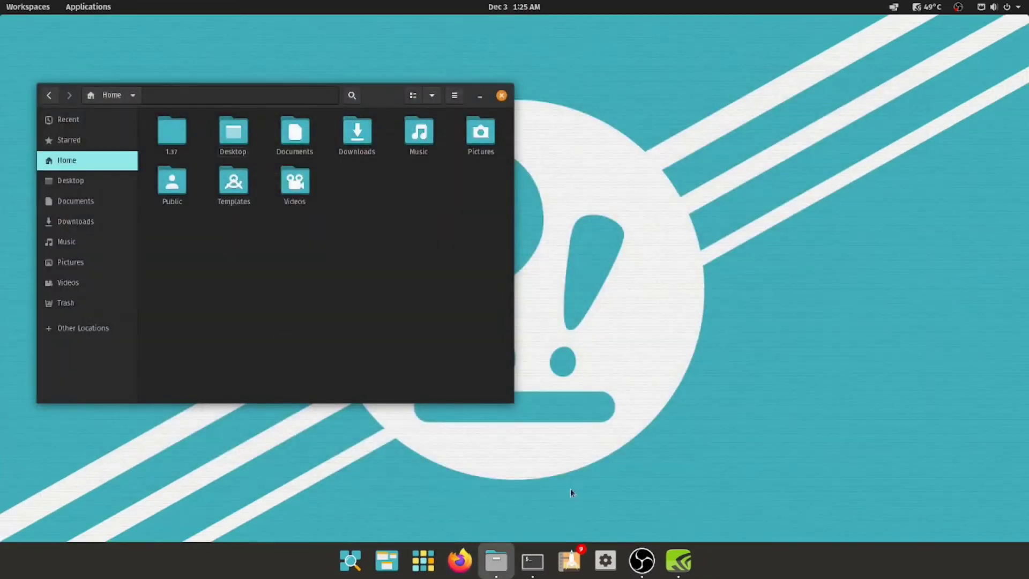
{"action": "left_click", "coordinate": [115, 146]}
{"action": "left_click", "coordinate": [115, 161]}
{"action": "right_click", "coordinate": [361, 200]}
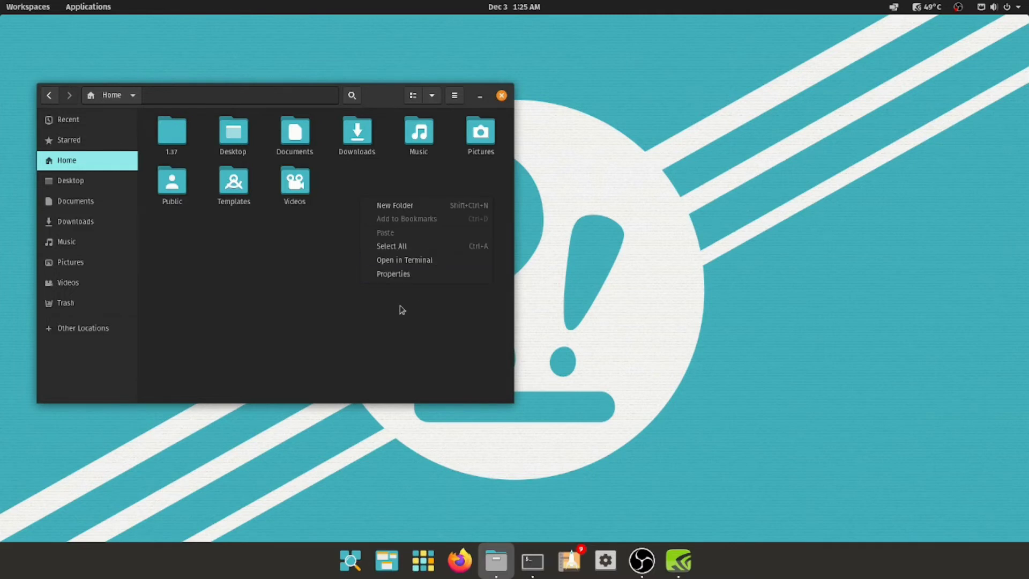
{"action": "left_click", "coordinate": [337, 192]}
Open the extracted 1.37 folder to show mine_eth.sh and the other lolMiner scripts
{"action": "left_click", "coordinate": [185, 130]}
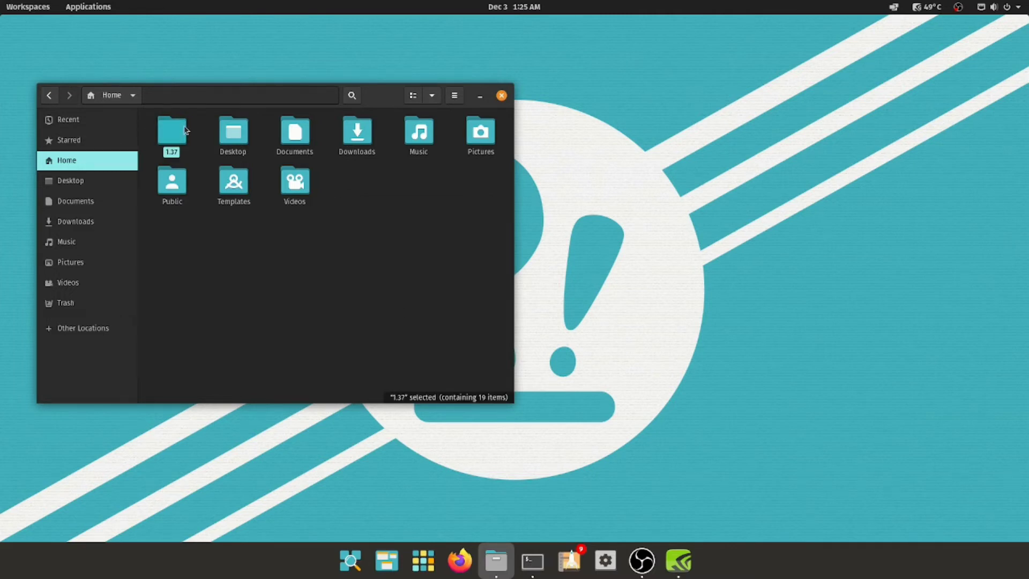
{"action": "double_click", "coordinate": [184, 131]}
{"action": "left_click", "coordinate": [49, 95]}
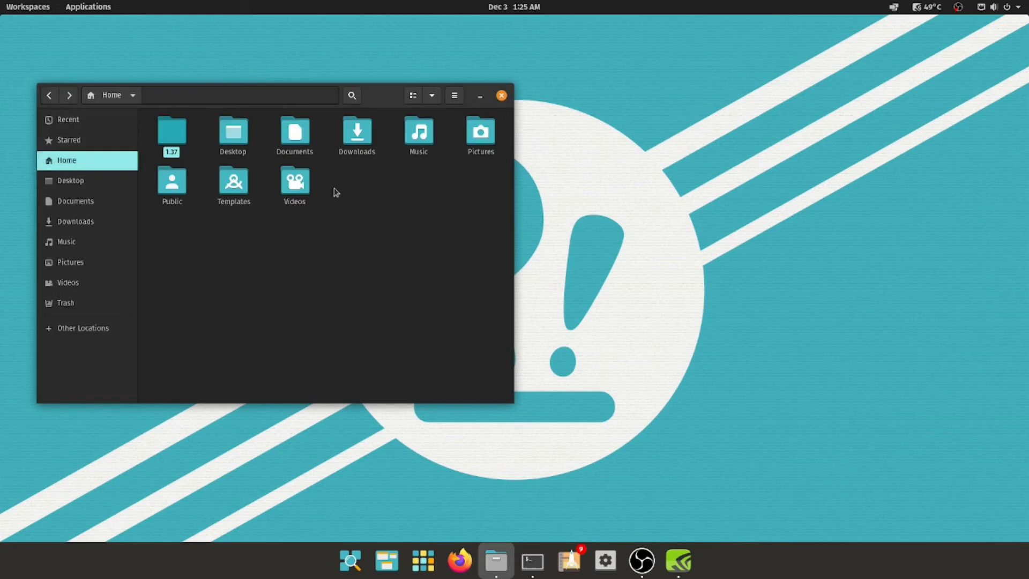
{"action": "right_click", "coordinate": [375, 187]}
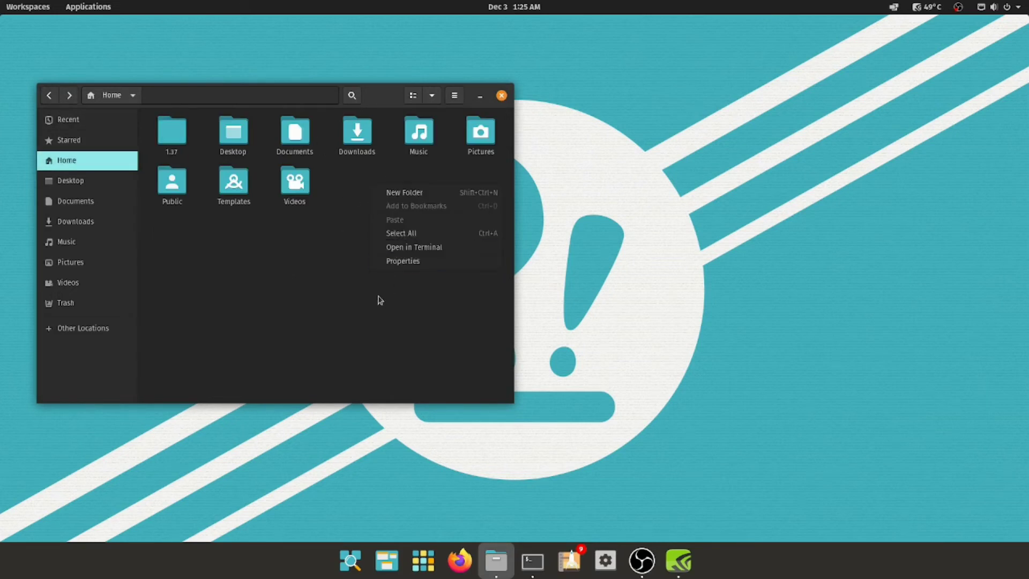
{"action": "left_click", "coordinate": [157, 129]}
{"action": "double_click", "coordinate": [157, 129]}
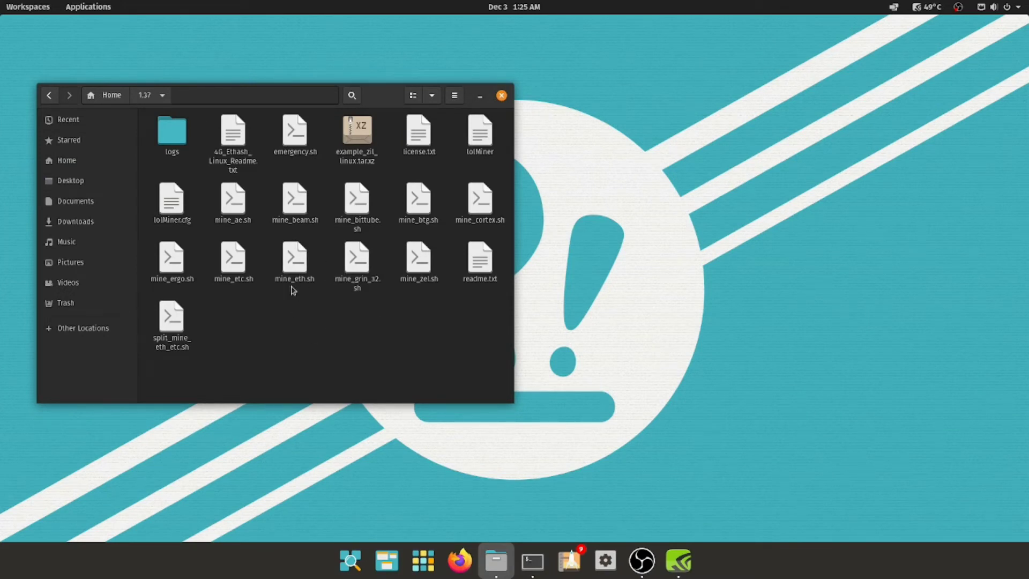
Open mine_eth.sh in Text Editor and load ethermine.org in Firefox
{"action": "left_click", "coordinate": [295, 272]}
{"action": "double_click", "coordinate": [294, 273]}
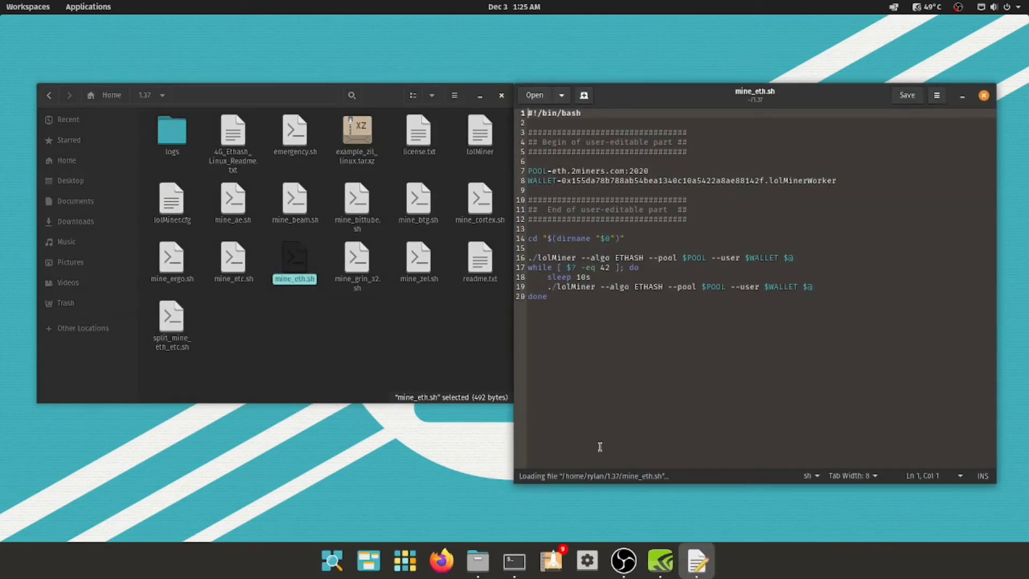
{"action": "left_click", "coordinate": [441, 561]}
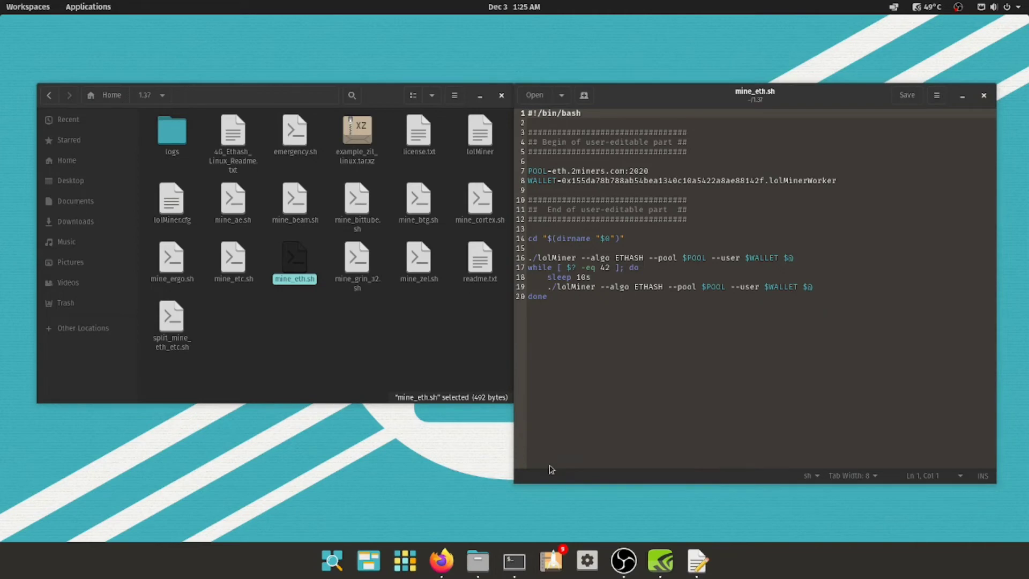
{"action": "type", "text": "ethermine.org"}
{"action": "key", "text": "Return"}
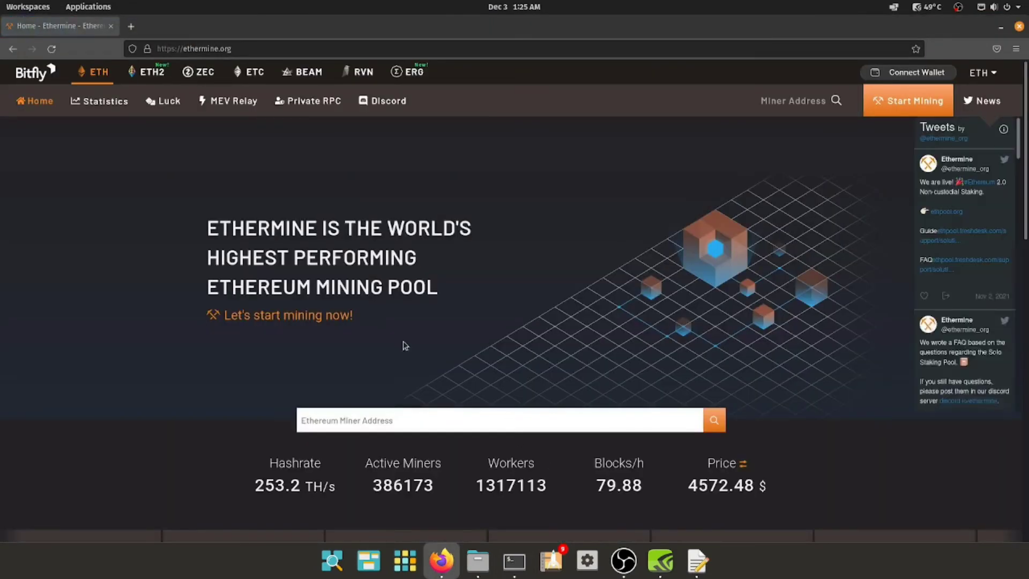
Copy the us1.ethermine.org server address from Ethermine's How to Connect page
{"action": "left_click", "coordinate": [913, 107]}
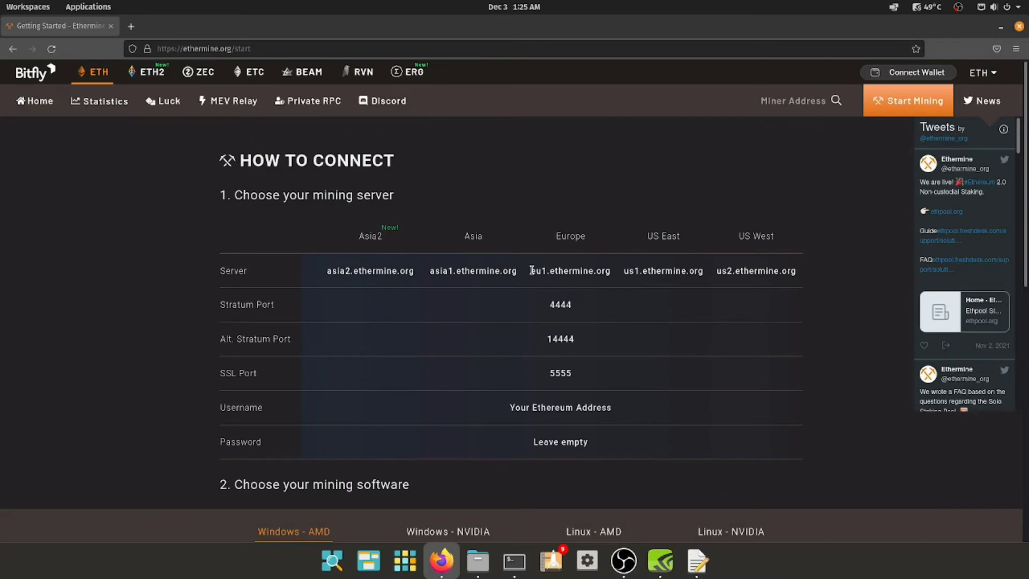
{"action": "left_click_drag", "start_coordinate": [628, 271], "coordinate": [705, 272]}
{"action": "left_click", "coordinate": [707, 273]}
{"action": "triple_click", "coordinate": [684, 274]}
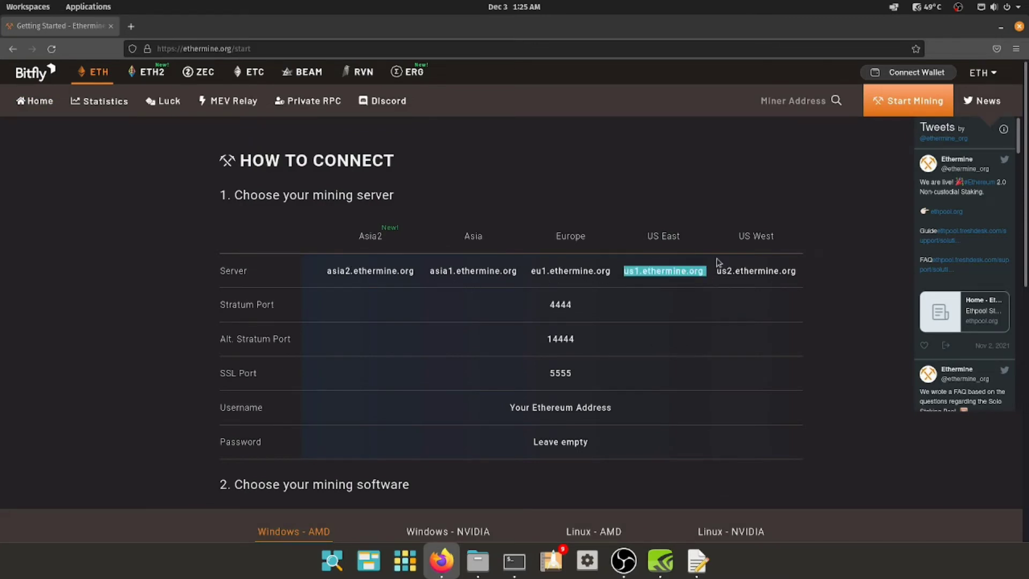
{"action": "right_click", "coordinate": [692, 273]}
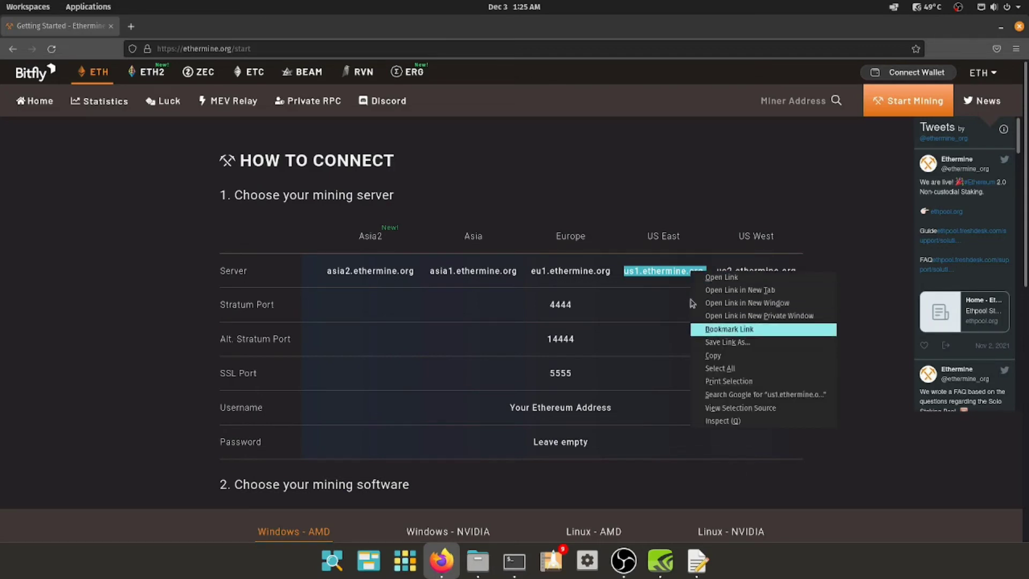
{"action": "key", "text": "Escape"}
{"action": "right_click", "coordinate": [661, 272]}
{"action": "left_click", "coordinate": [698, 356]}
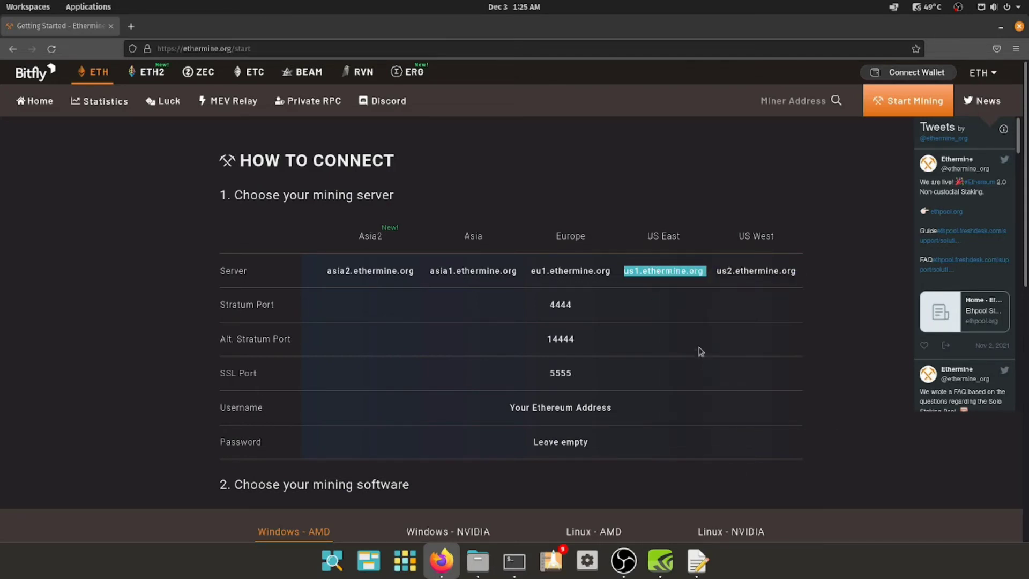
{"action": "left_click", "coordinate": [697, 561]}
{"action": "left_click", "coordinate": [669, 169]}
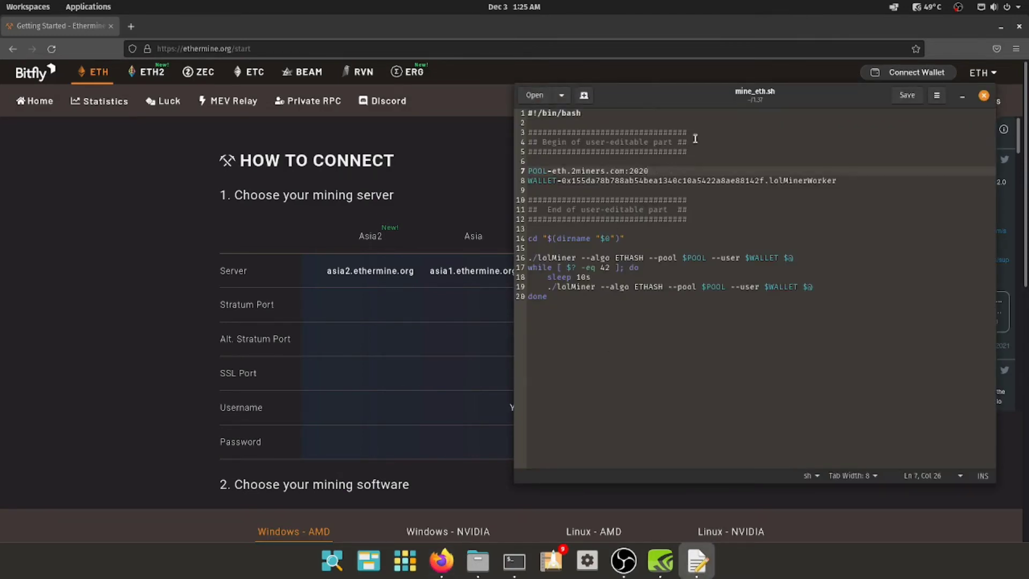
Replace the old pool host on line 7 with the pasted us1.ethermine.org
{"action": "key", "text": "Left"}
{"action": "key", "text": "Left"}
{"action": "key", "text": "BackSpace"}
{"action": "key", "text": "BackSpace"}
{"action": "key", "text": "BackSpace"}
{"action": "key", "text": "BackSpace"}
{"action": "key", "text": "BackSpace"}
{"action": "key", "text": "BackSpace"}
{"action": "key", "text": "BackSpace"}
{"action": "key", "text": "BackSpace"}
{"action": "key", "text": "BackSpace"}
{"action": "key", "text": "BackSpace"}
{"action": "key", "text": "BackSpace"}
{"action": "key", "text": "BackSpace"}
{"action": "key", "text": "BackSpace"}
{"action": "key", "text": "BackSpace"}
{"action": "key", "text": "BackSpace"}
{"action": "key", "text": "ctrl+v"}
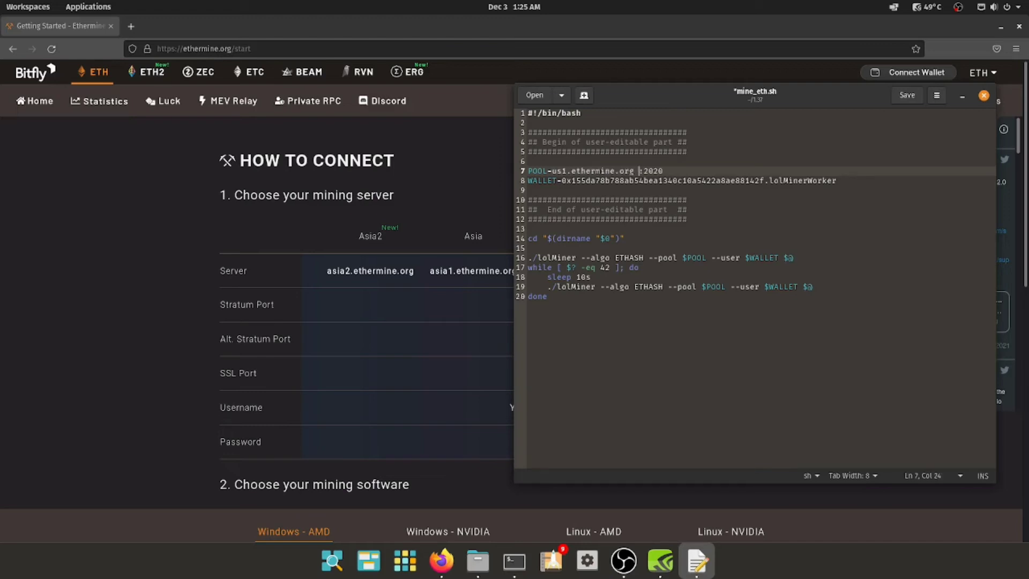
{"action": "left_click", "coordinate": [476, 376]}
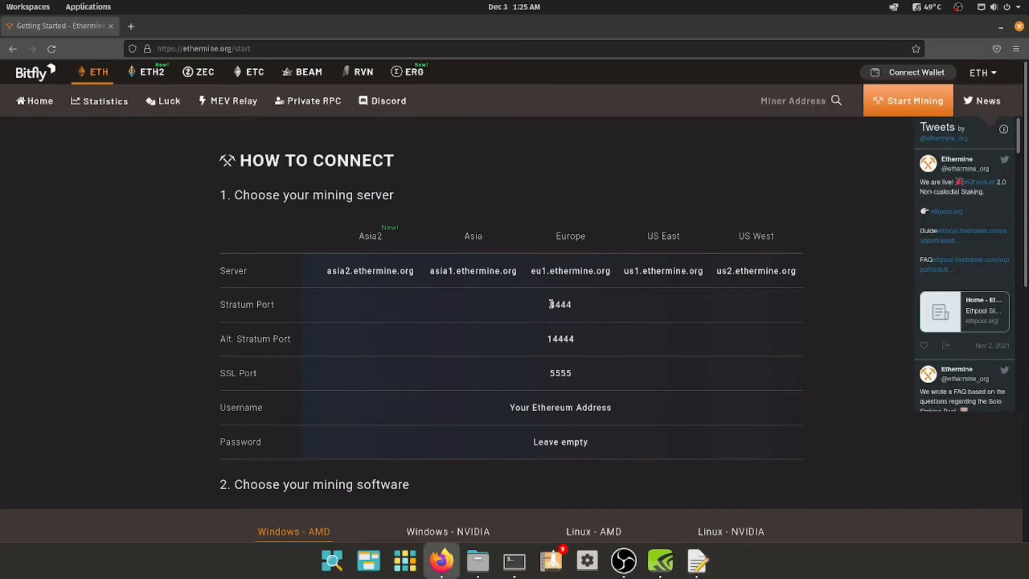
{"action": "left_click", "coordinate": [697, 560]}
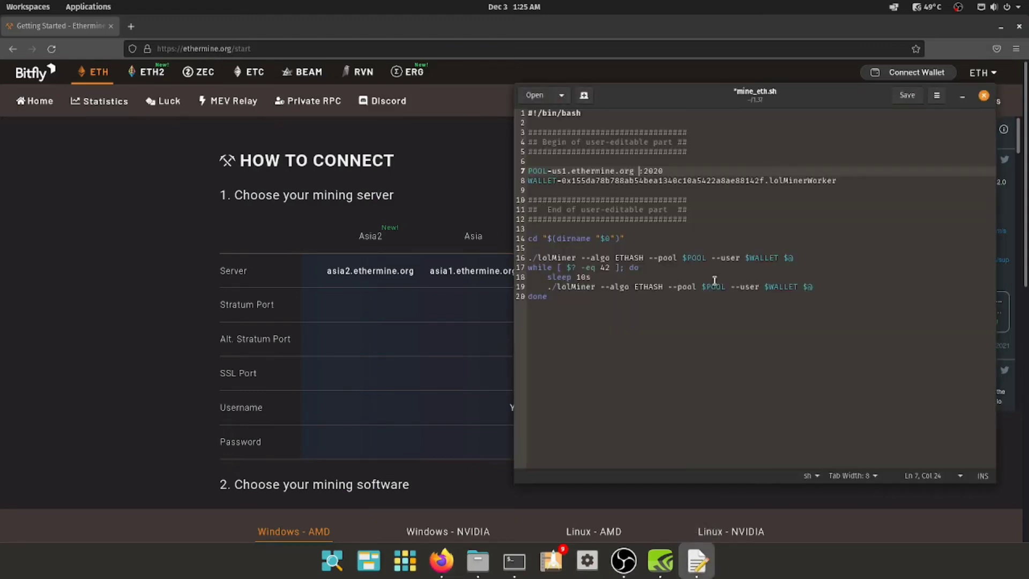
Change the pool port from 2020 to 4444
{"action": "key", "text": "End"}
{"action": "key", "text": "Down"}
{"action": "key", "text": "Up"}
{"action": "key", "text": "BackSpace"}
{"action": "key", "text": "BackSpace"}
{"action": "key", "text": "BackSpace"}
{"action": "key", "text": "BackSpace"}
{"action": "type", "text": "4444"}
Save the edited mine_eth.sh and minimize Firefox
{"action": "left_click_drag", "start_coordinate": [561, 181], "coordinate": [753, 180]}
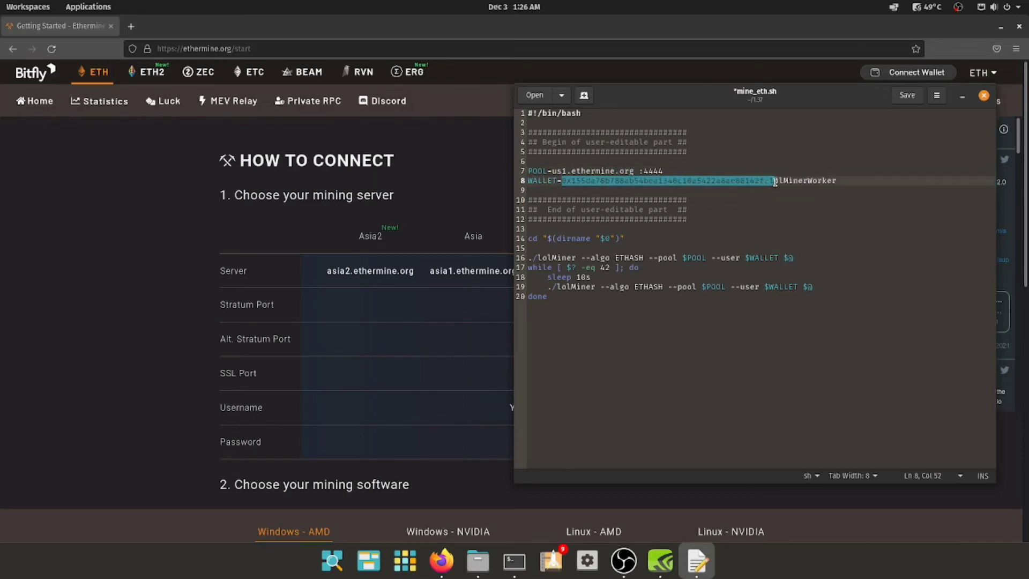
{"action": "left_click", "coordinate": [817, 180]}
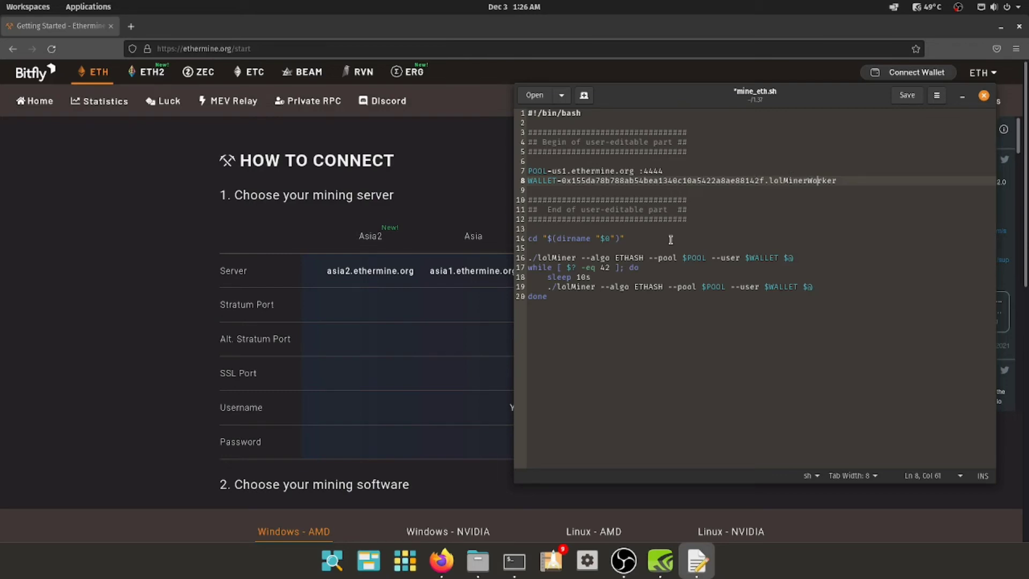
{"action": "left_click", "coordinate": [907, 94]}
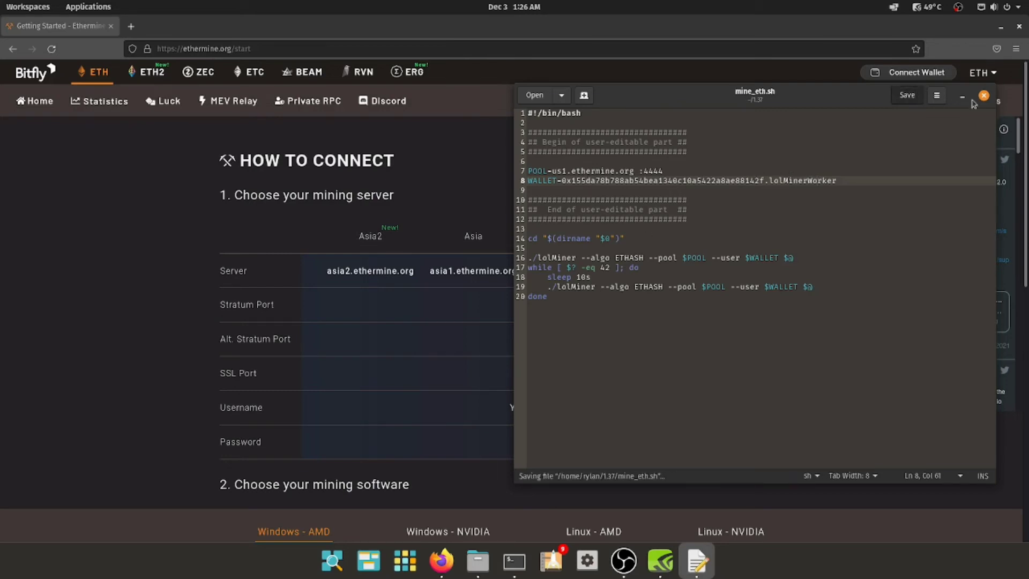
{"action": "left_click", "coordinate": [999, 29]}
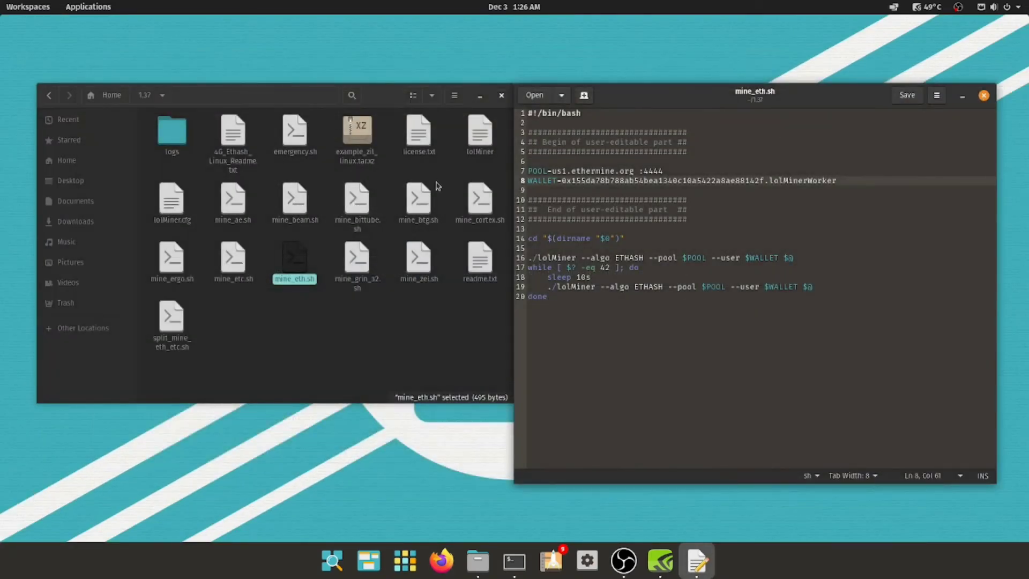
Close Text Editor and open a terminal in the 1.37 folder
{"action": "left_click", "coordinate": [328, 370]}
{"action": "left_click", "coordinate": [985, 95]}
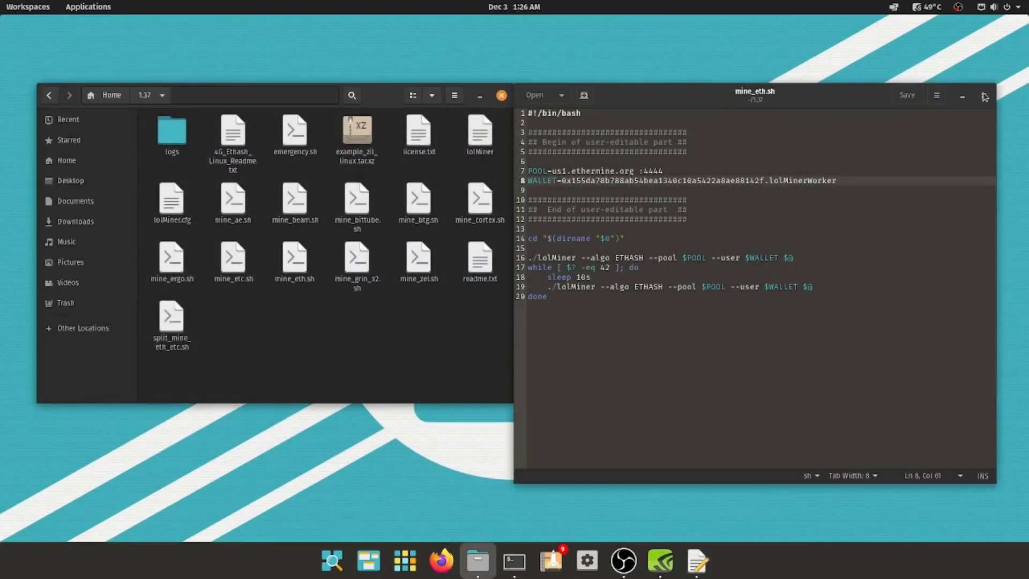
{"action": "left_click", "coordinate": [303, 264]}
{"action": "double_click", "coordinate": [303, 263]}
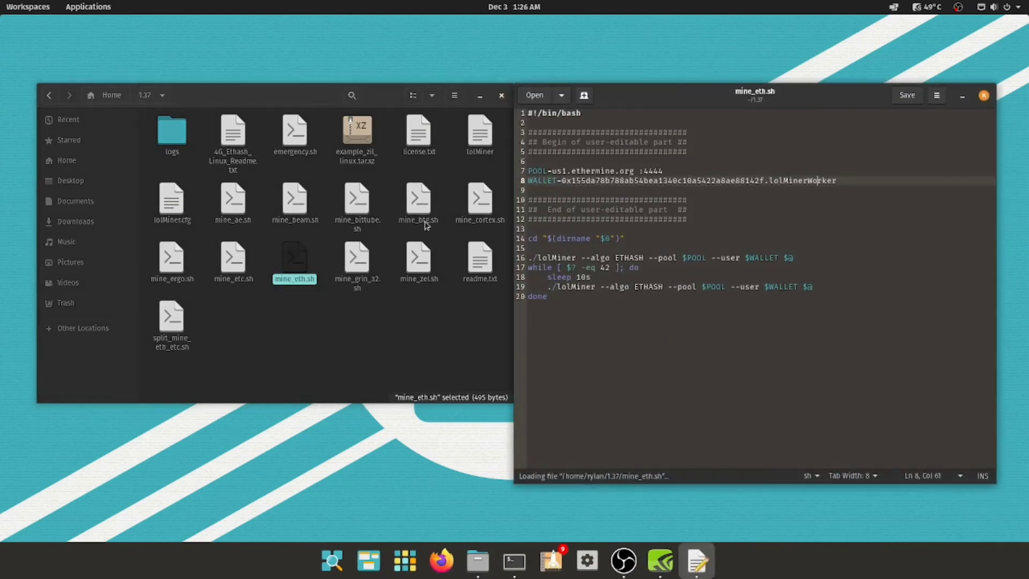
{"action": "left_click", "coordinate": [978, 96]}
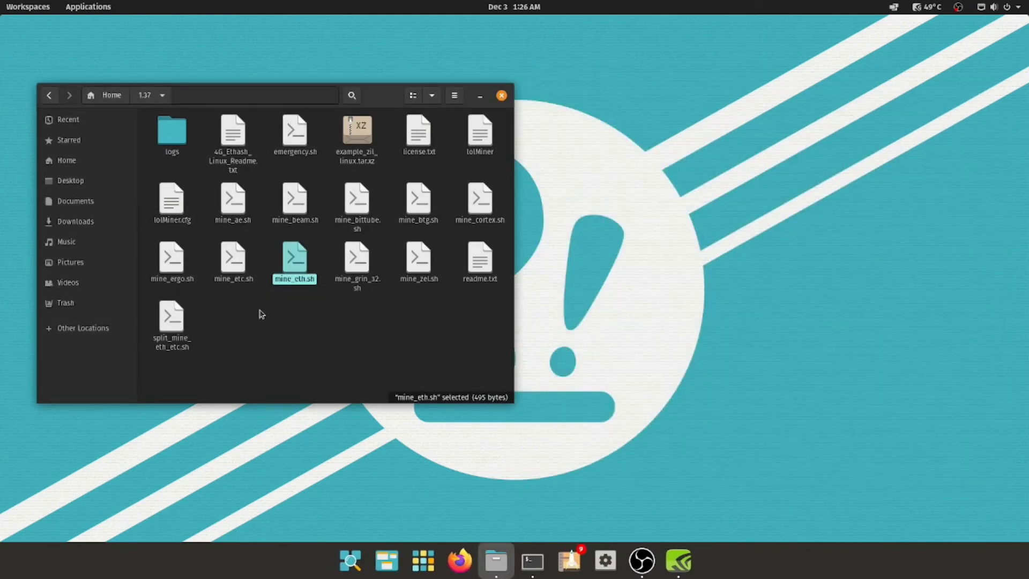
{"action": "right_click", "coordinate": [269, 313]}
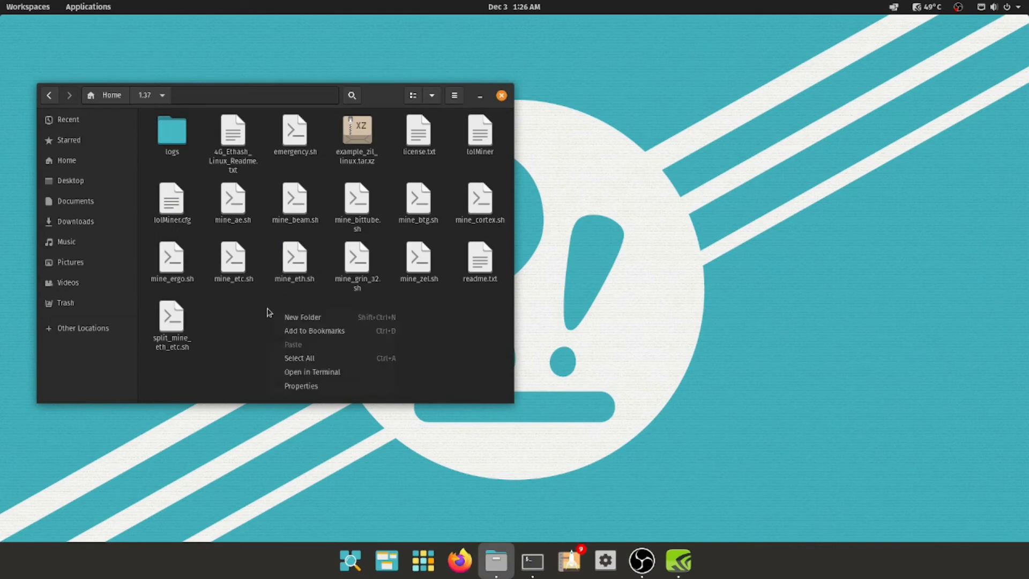
{"action": "left_click", "coordinate": [315, 371]}
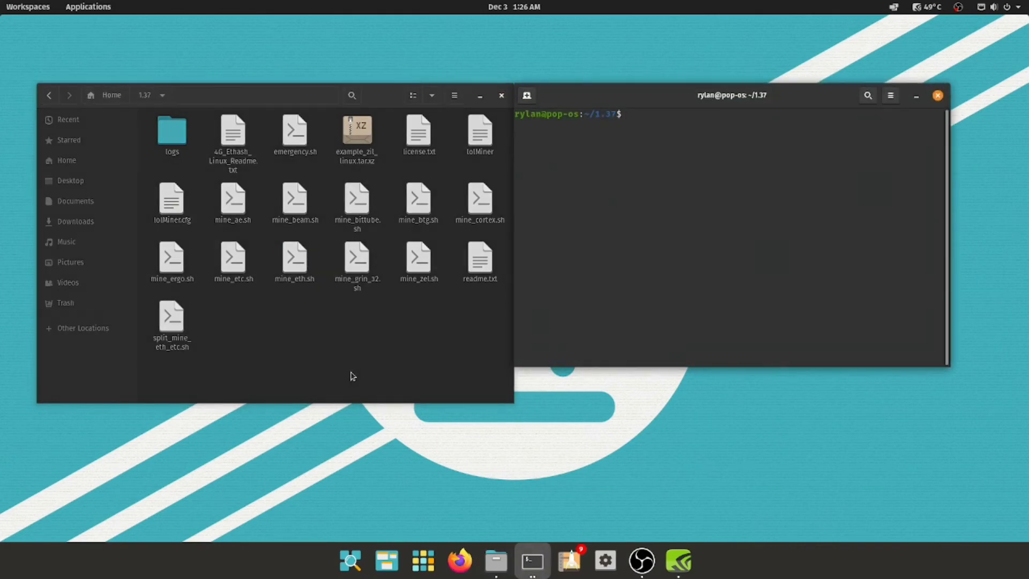
Run ./mine_eth.sh, see the line 7 and no-wallet errors, then close the terminal
{"action": "left_click_drag", "start_coordinate": [618, 109], "coordinate": [723, 134]}
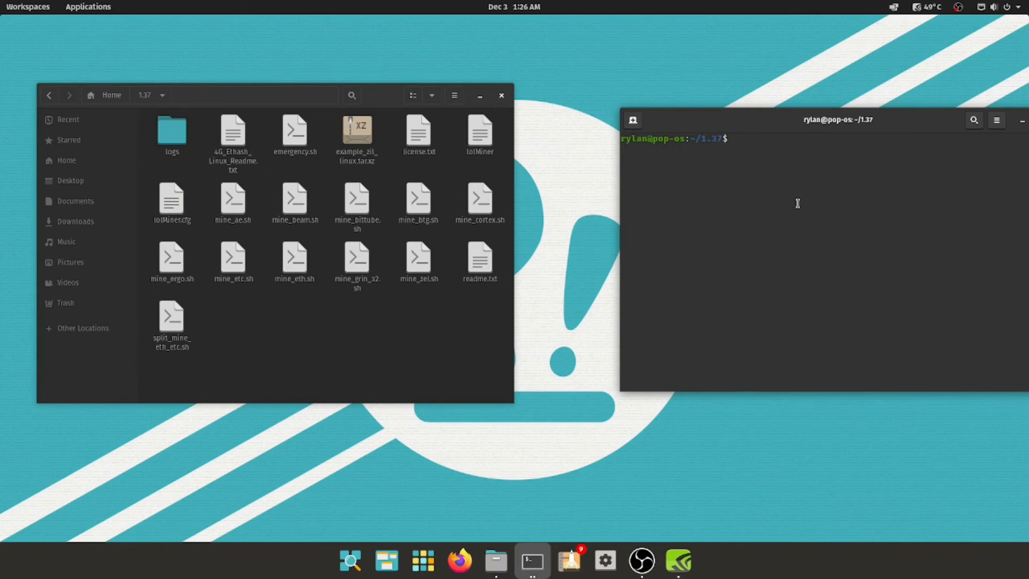
{"action": "type", "text": "./mine_eth.sh"}
{"action": "key", "text": "Return"}
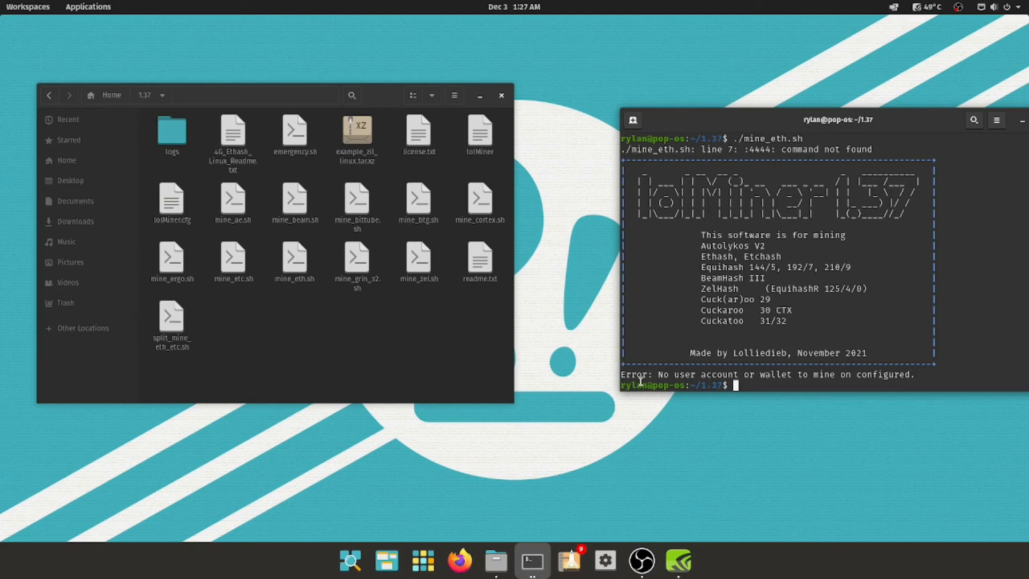
{"action": "left_click_drag", "start_coordinate": [666, 370], "coordinate": [867, 385]}
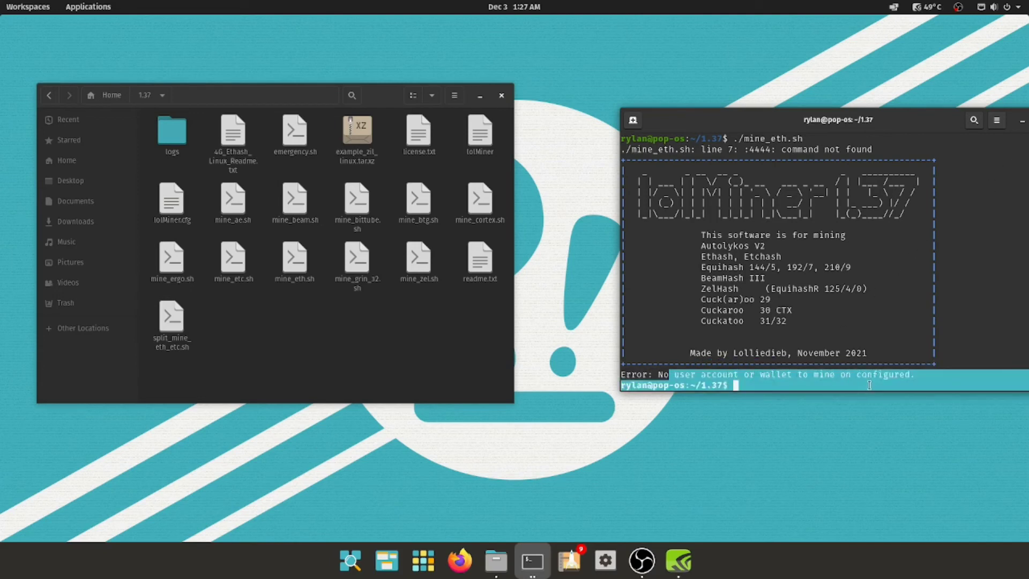
{"action": "left_click", "coordinate": [872, 374]}
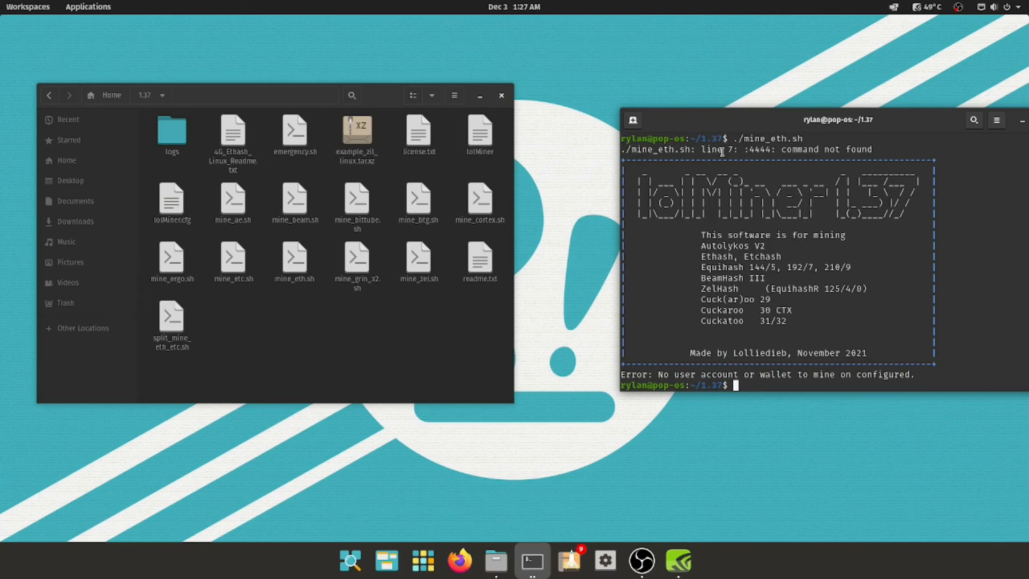
{"action": "left_click_drag", "start_coordinate": [923, 122], "coordinate": [783, 131]}
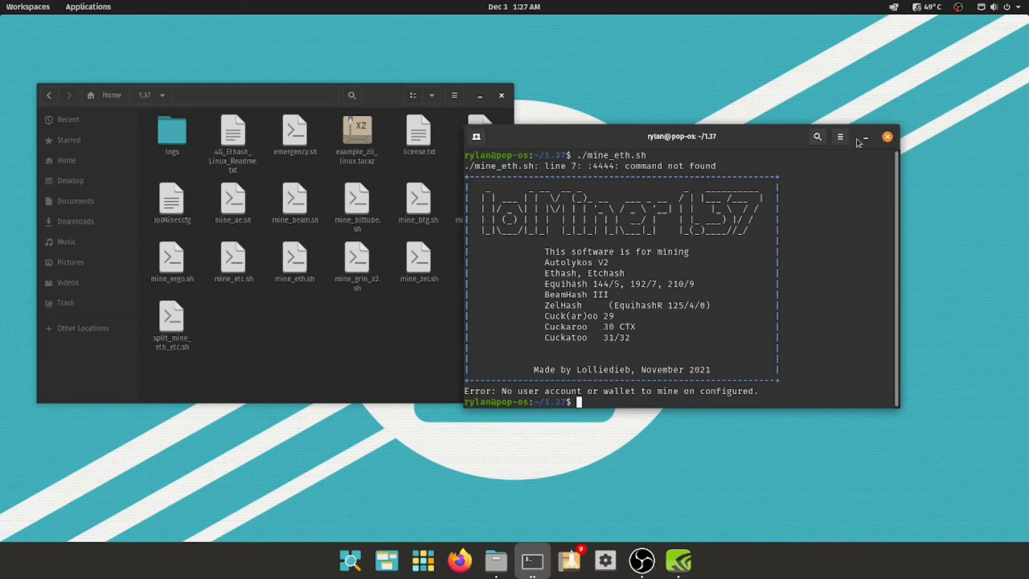
{"action": "left_click", "coordinate": [885, 129]}
{"action": "right_click", "coordinate": [280, 252]}
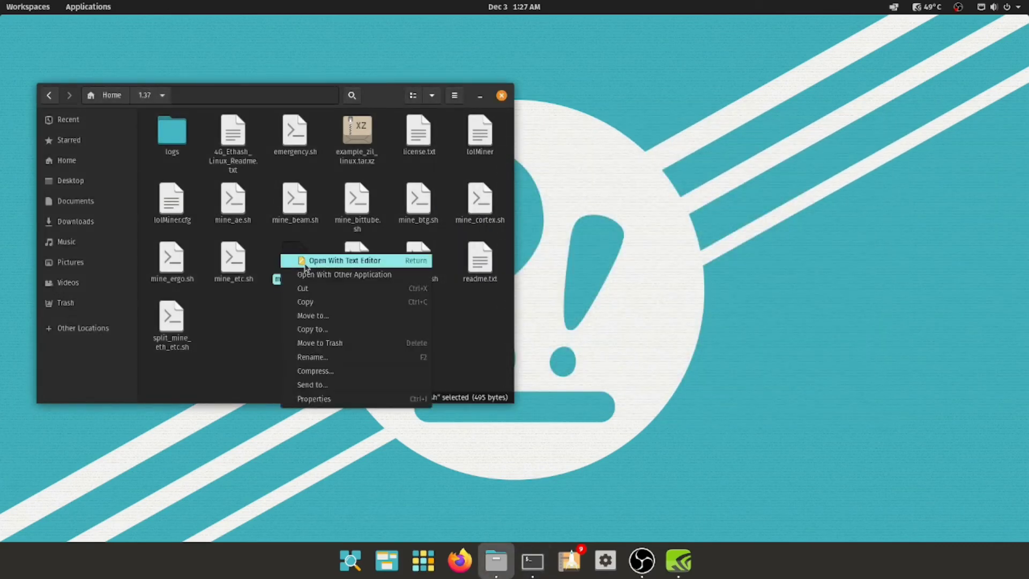
Delete the stray space before :4444 on the POOL line, then save and close mine_eth.sh
{"action": "left_click", "coordinate": [303, 261]}
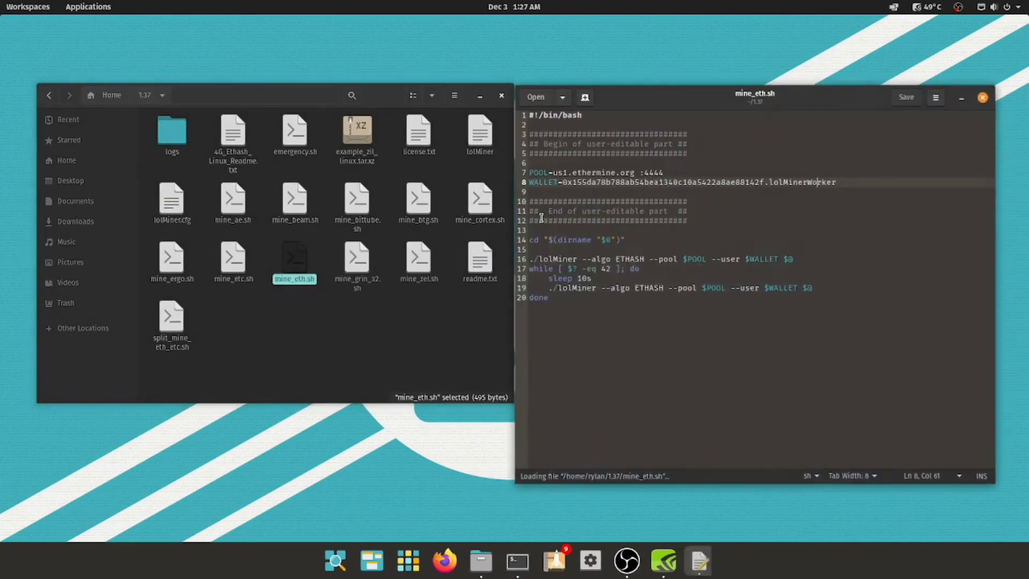
{"action": "left_click", "coordinate": [745, 172]}
{"action": "left_click", "coordinate": [599, 196]}
{"action": "key", "text": "Up"}
{"action": "key", "text": "Up"}
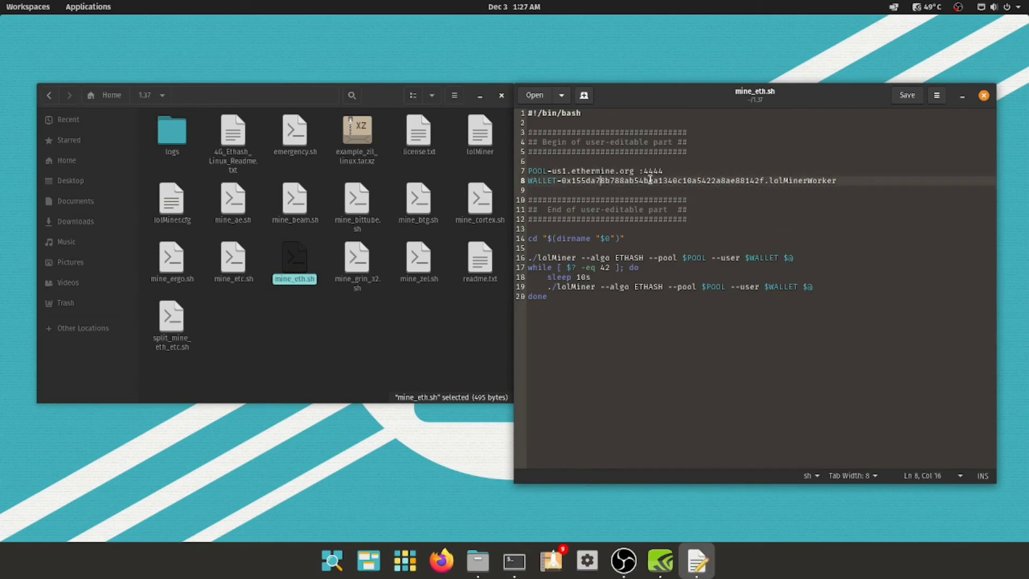
{"action": "left_click", "coordinate": [643, 171]}
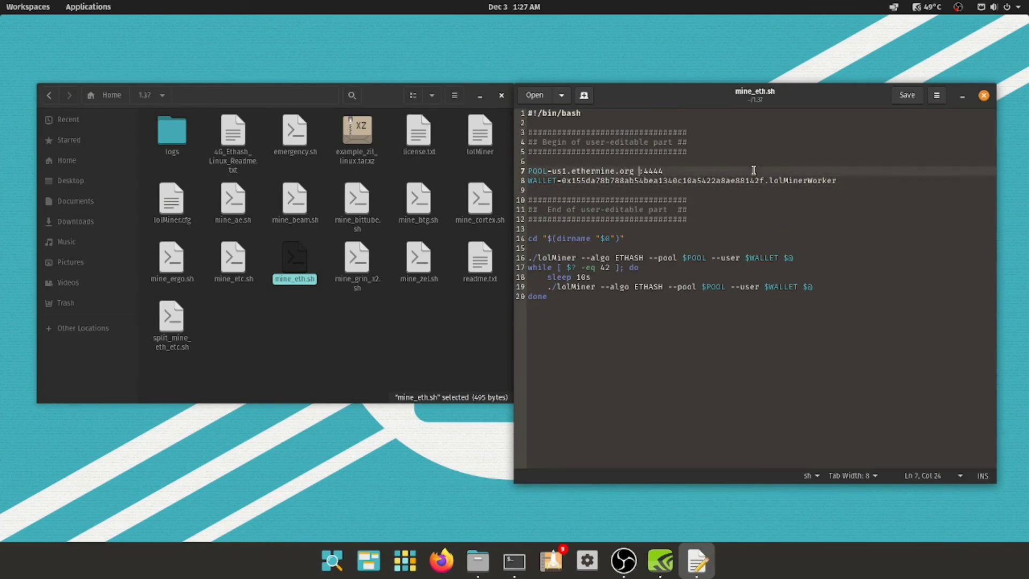
{"action": "key", "text": "BackSpace"}
{"action": "left_click", "coordinate": [907, 95]}
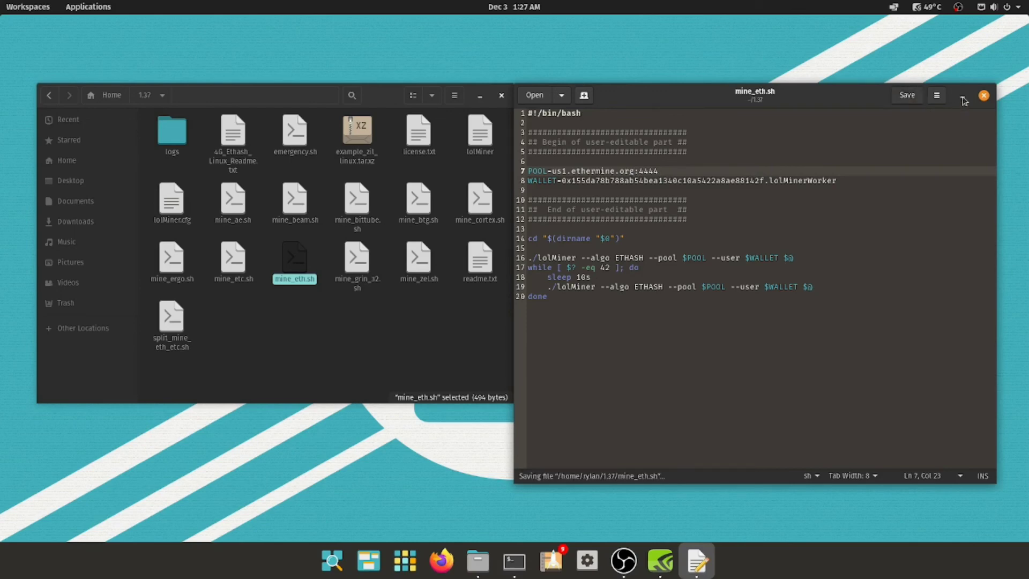
{"action": "left_click", "coordinate": [984, 95]}
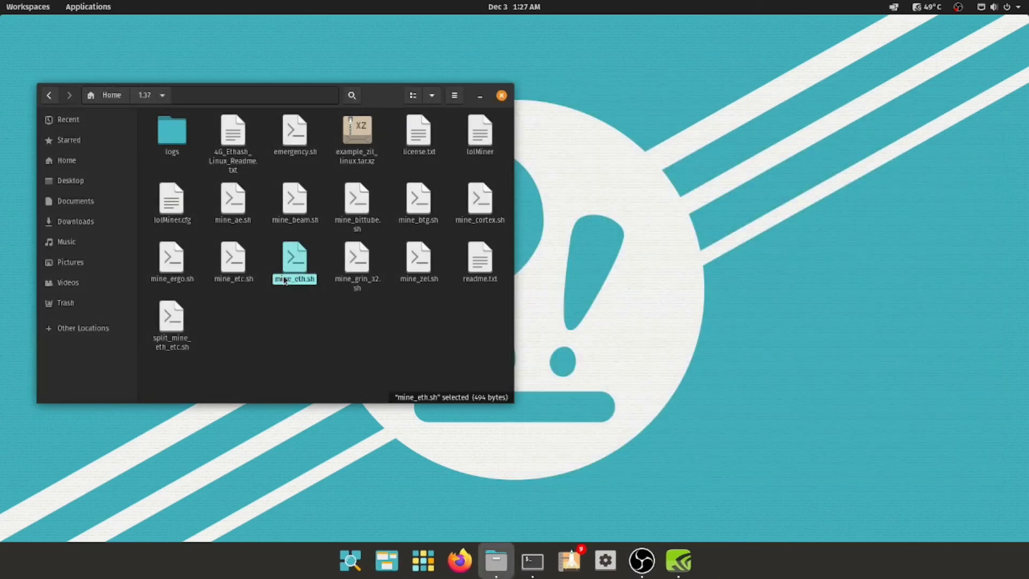
{"action": "right_click", "coordinate": [393, 393]}
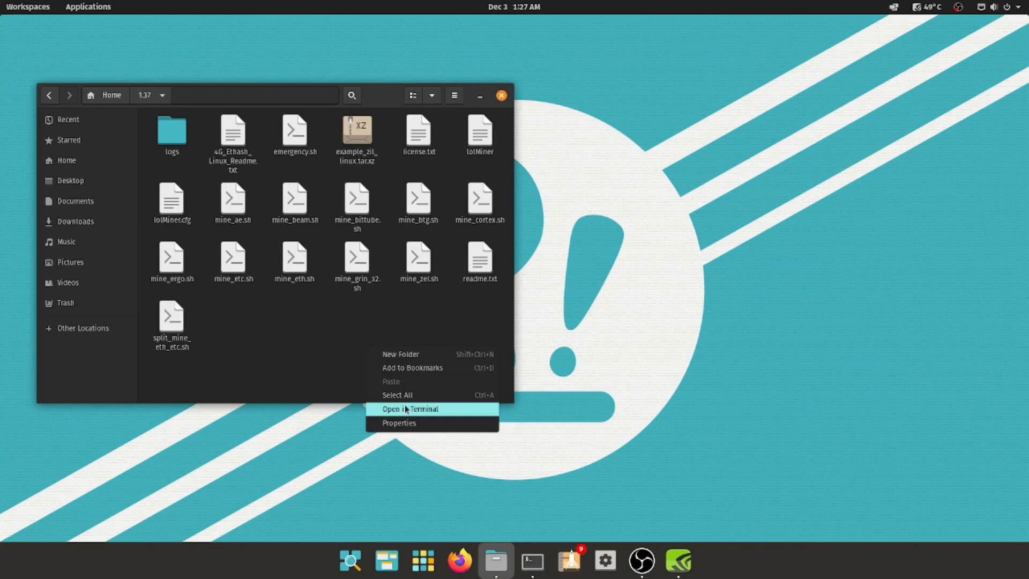
Run ./mine_eth.sh in a new terminal in the 1.37 folder to start mining
{"action": "left_click", "coordinate": [406, 409]}
{"action": "type", "text": "./"}
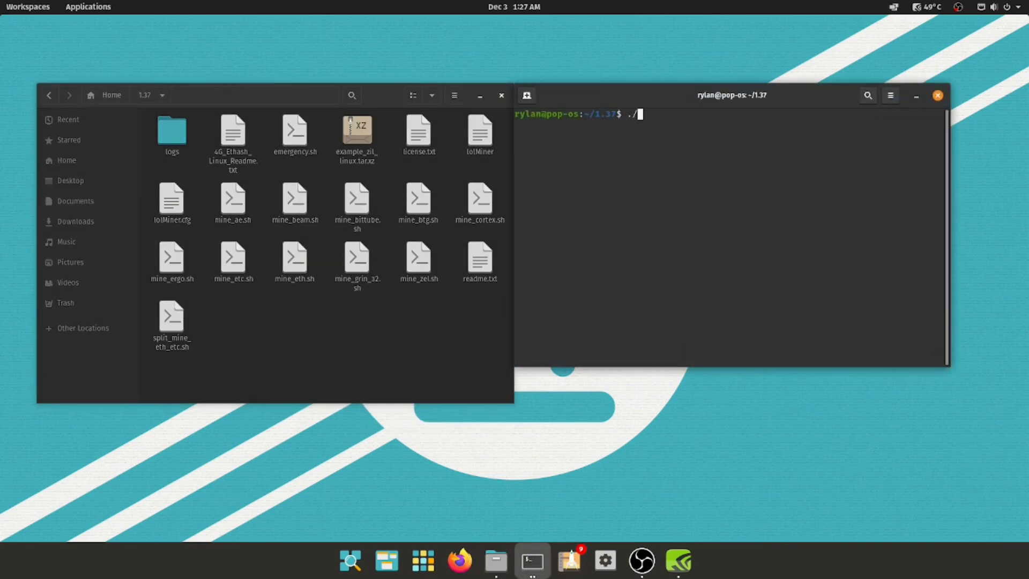
{"action": "type", "text": "mine"}
{"action": "key", "text": "Tab"}
{"action": "key", "text": "BackSpace"}
{"action": "type", "text": "_ert"}
{"action": "key", "text": "BackSpace"}
{"action": "key", "text": "BackSpace"}
{"action": "type", "text": "th.ba"}
{"action": "key", "text": "BackSpace"}
{"action": "key", "text": "BackSpace"}
{"action": "type", "text": "sh"}
{"action": "key", "text": "Return"}
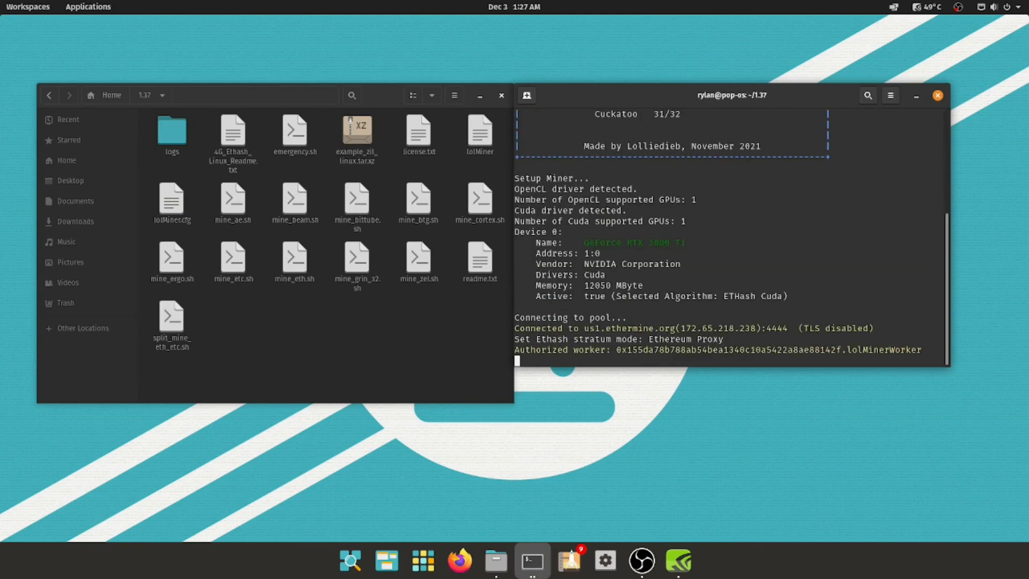